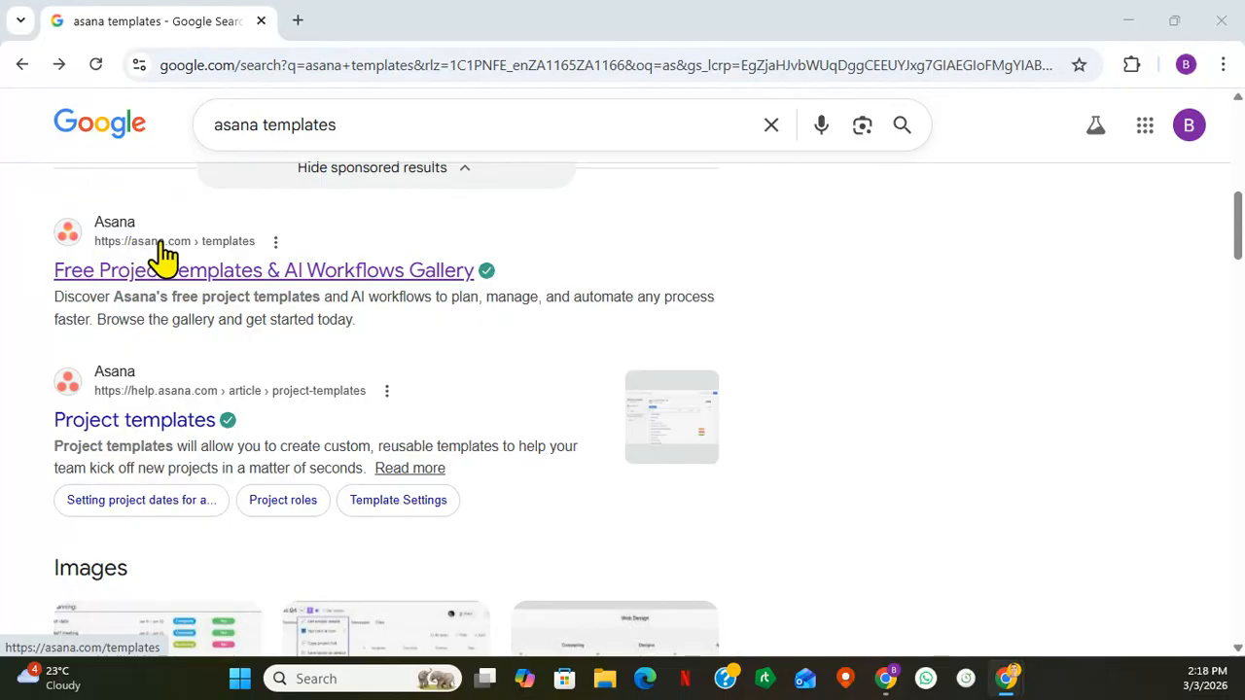
- Open Asana's free project templates page, go to its workflow gallery and start a blank project
click(183, 273)
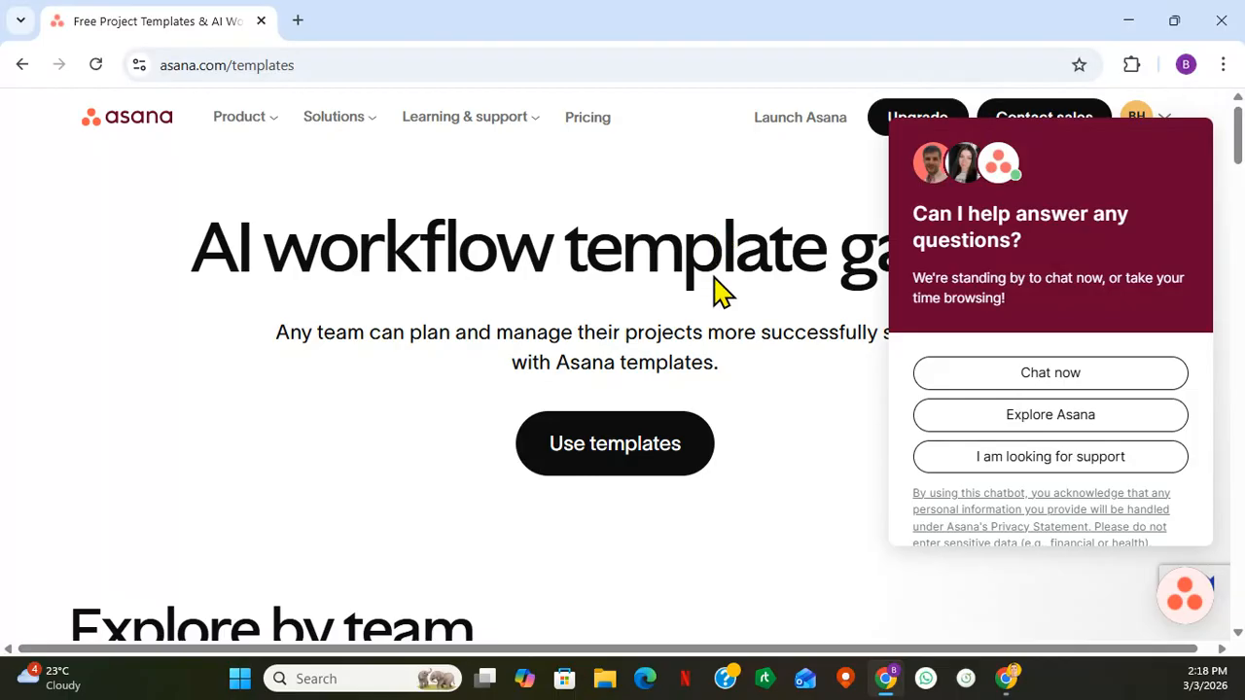
click(637, 457)
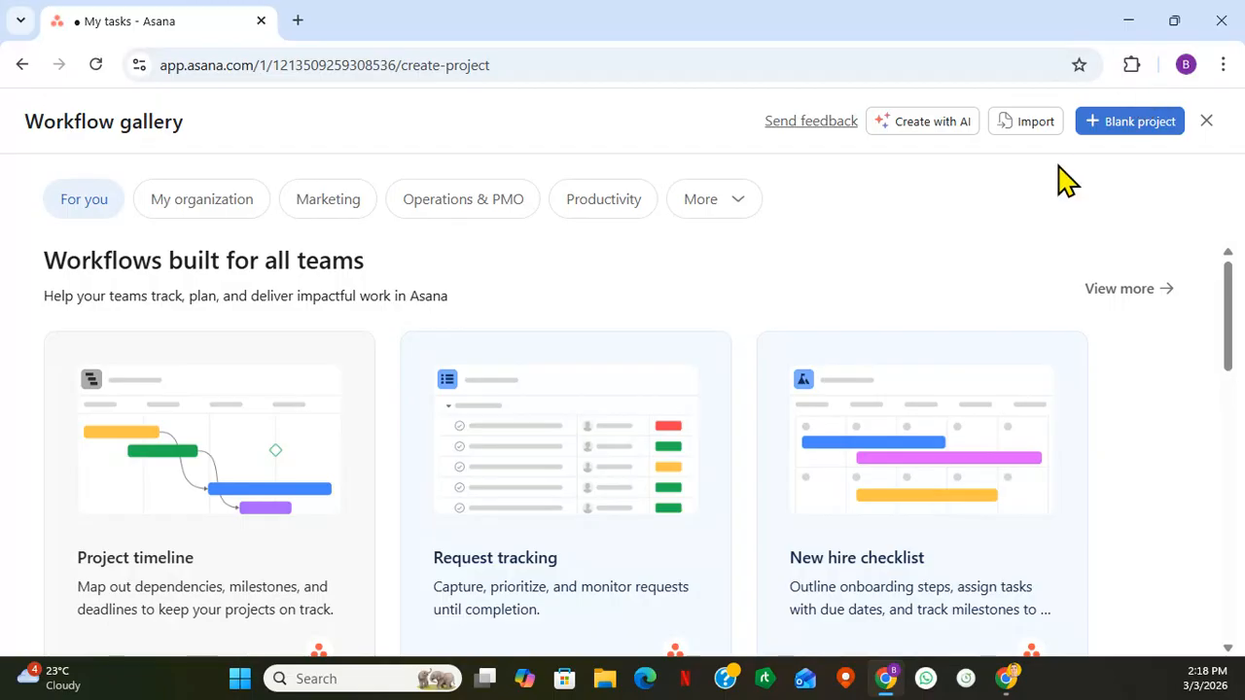
click(1144, 121)
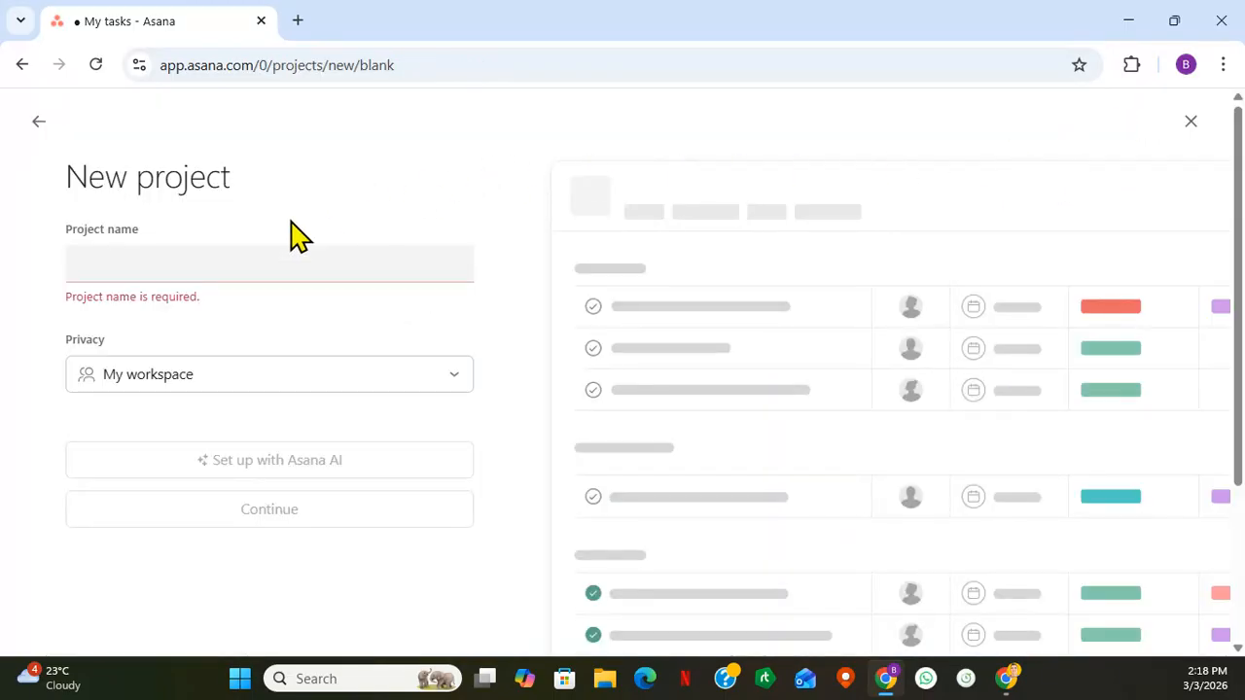
- Name the project Client Onboarding and create it with the recommended Overview, List, Board, Timeline and Dashboard views
click(250, 265)
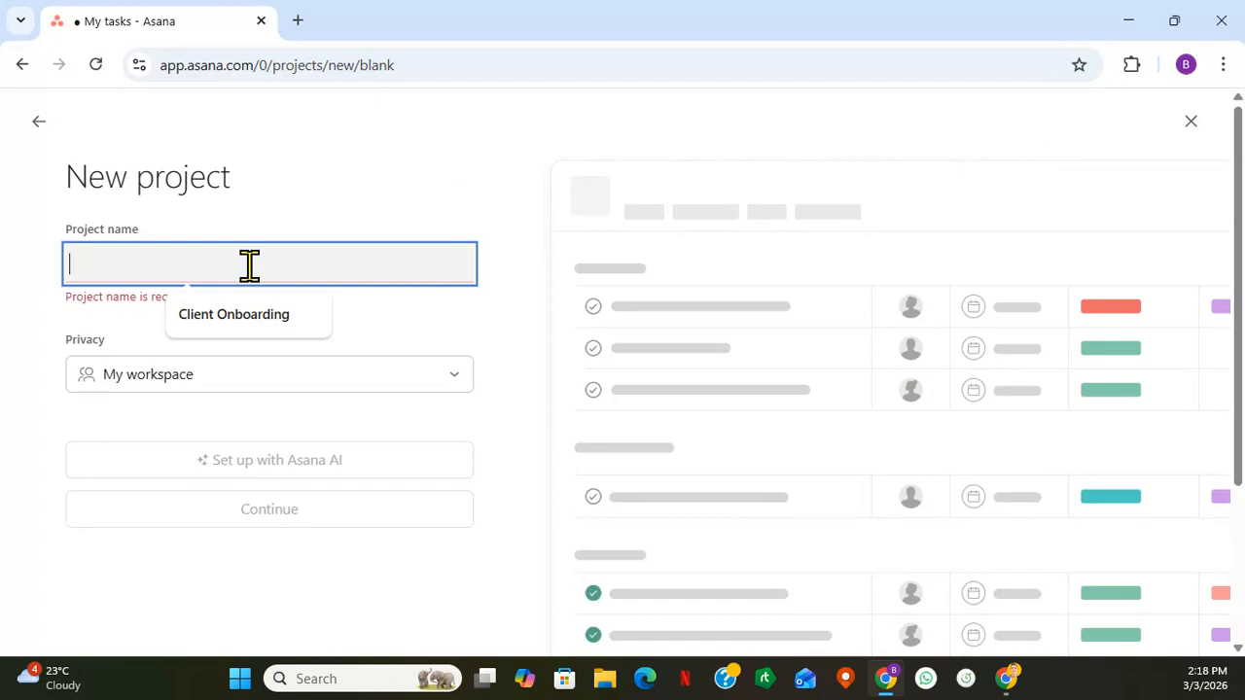
click(268, 319)
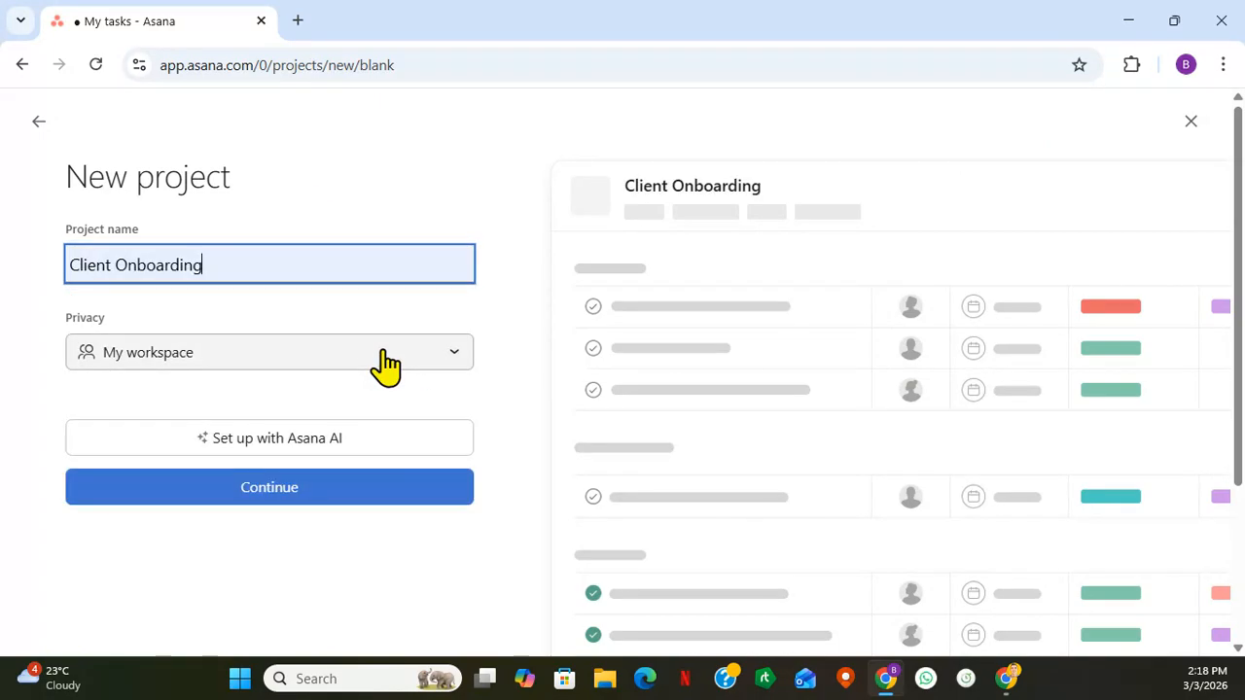
click(312, 494)
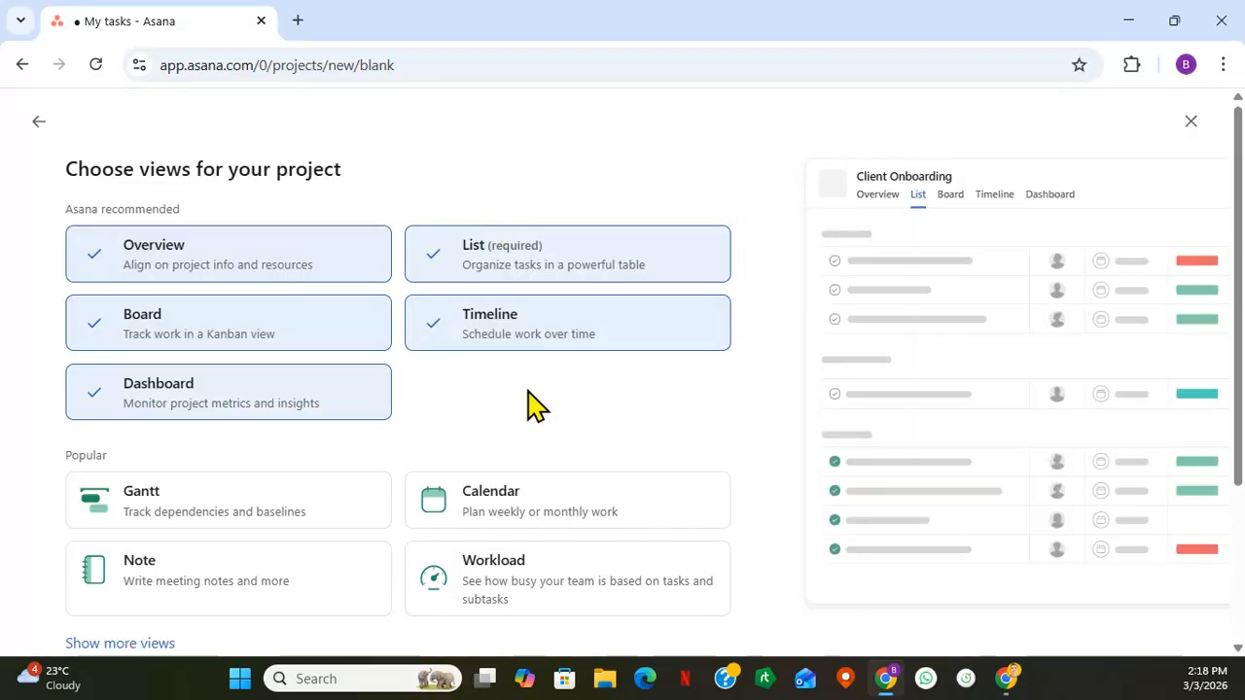
scroll(522, 398, down, 2)
scroll(519, 392, up, 1)
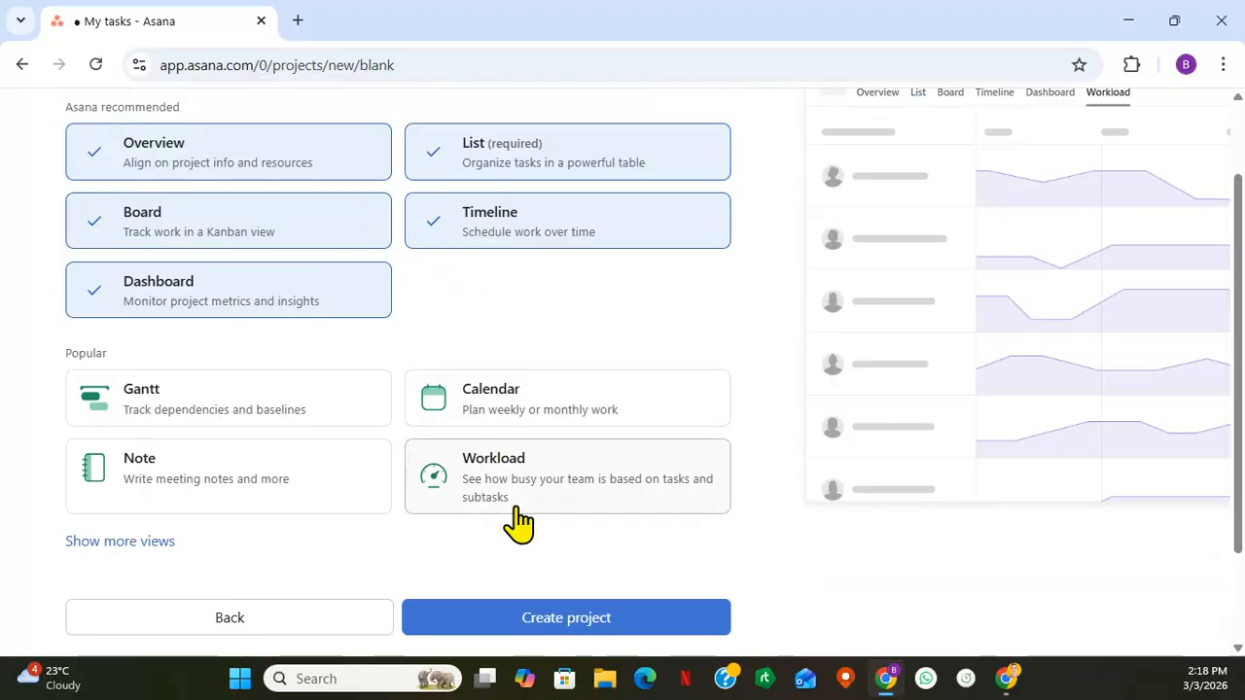
click(565, 622)
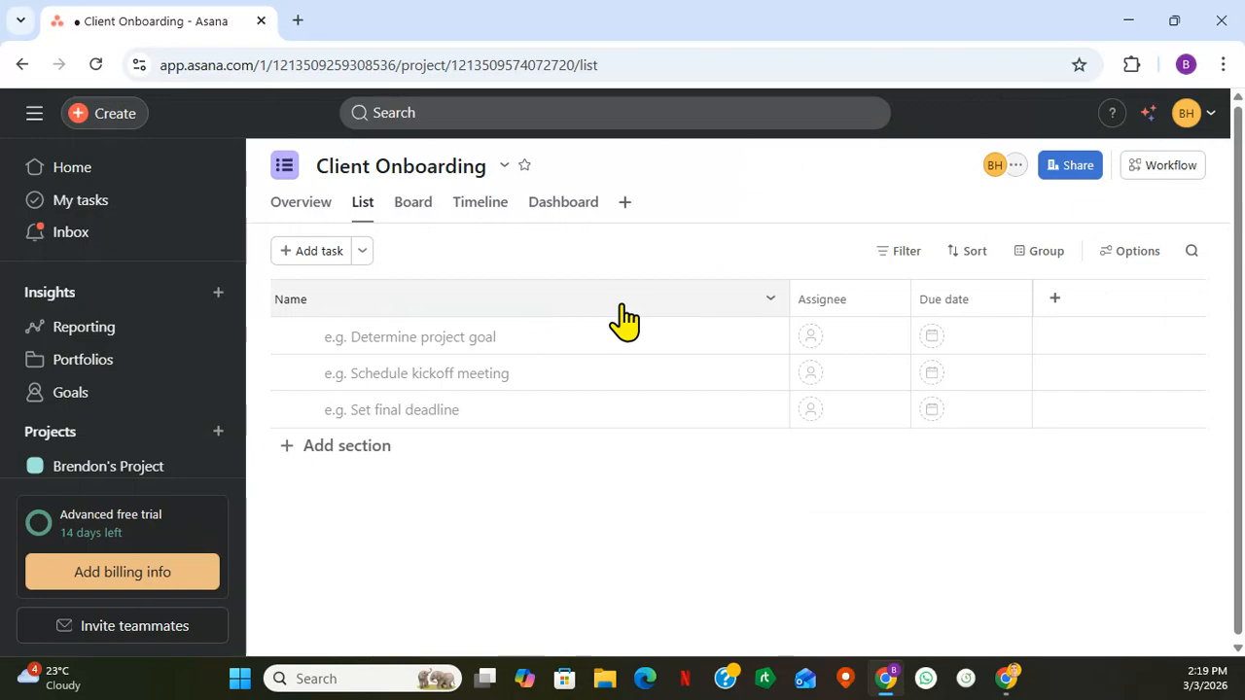
- Add a first task named "Welcome email" to the Client Onboarding project
key(alt+Tab)
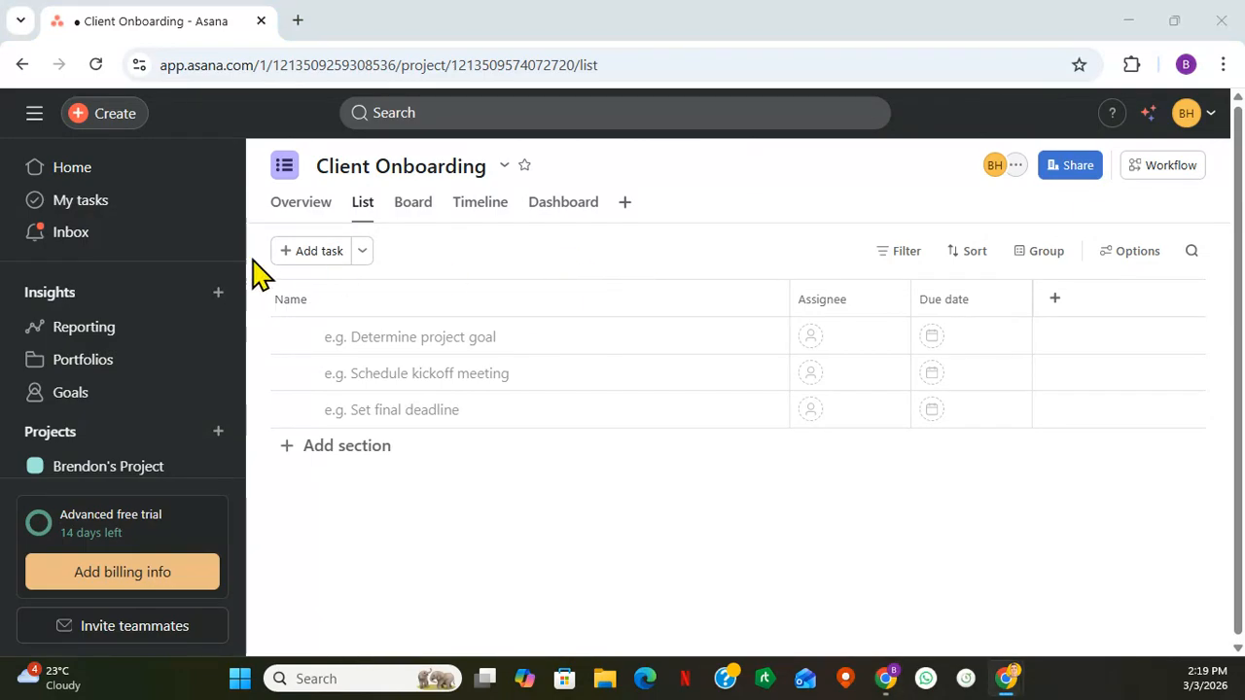
click(303, 255)
click(303, 255)
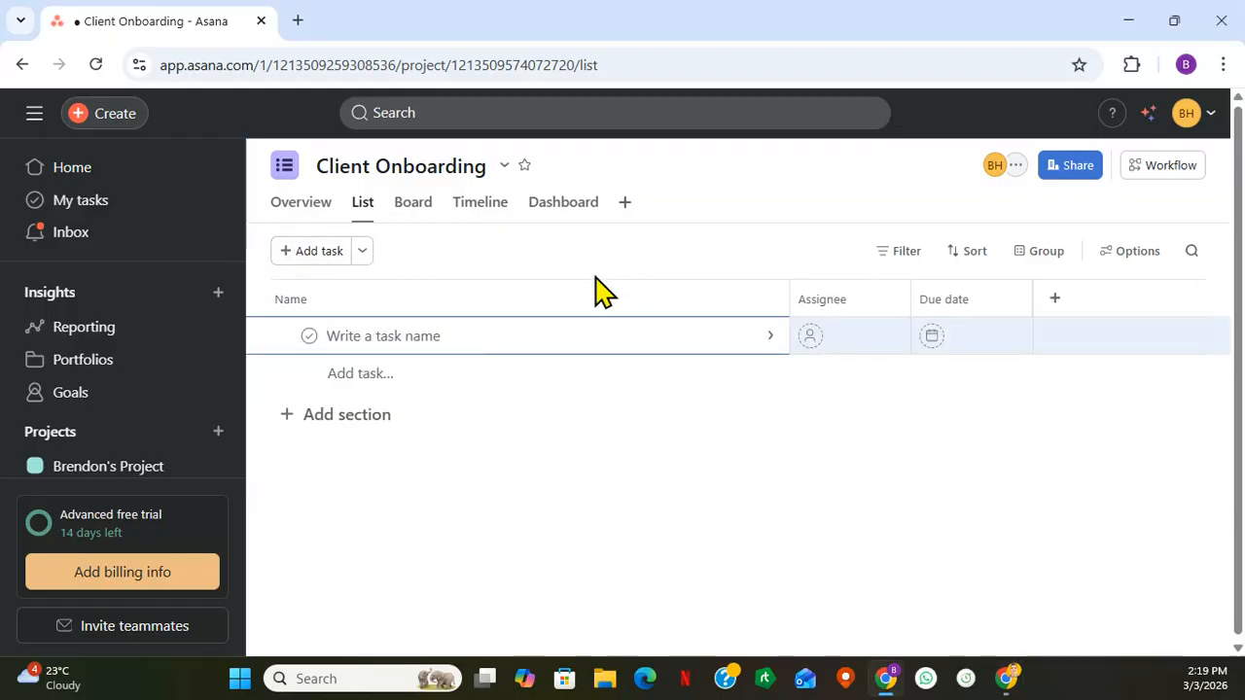
text(W)
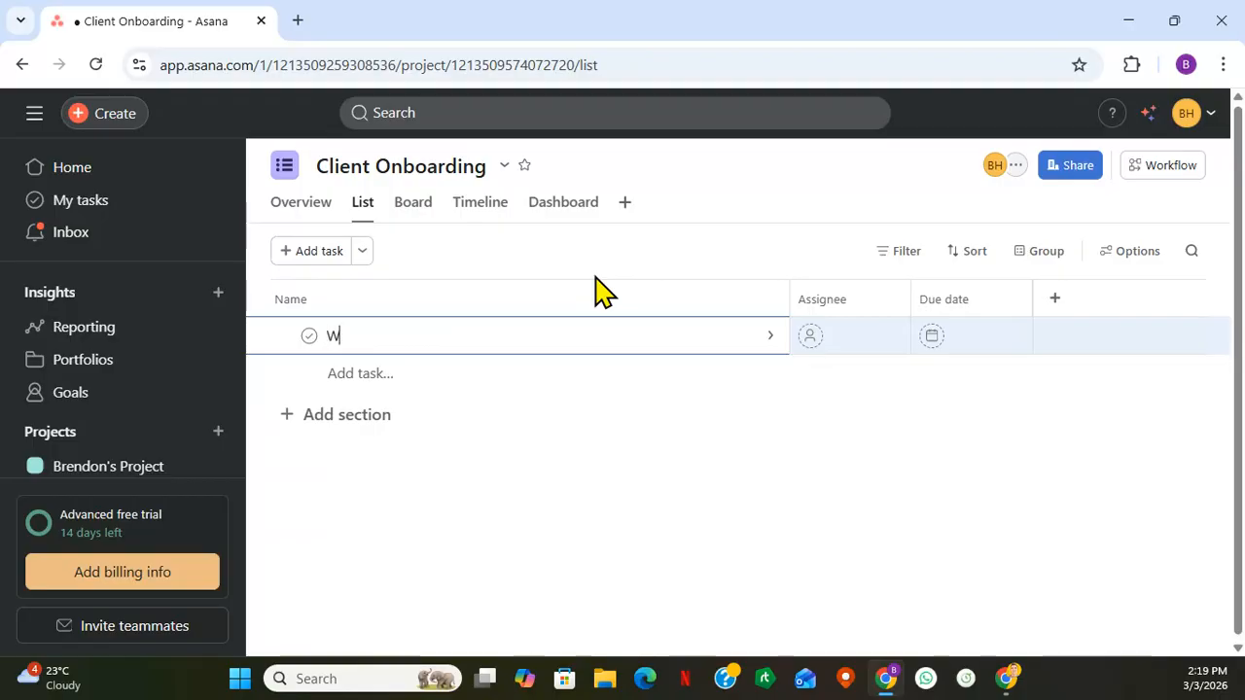
text(elcome email)
key(Return)
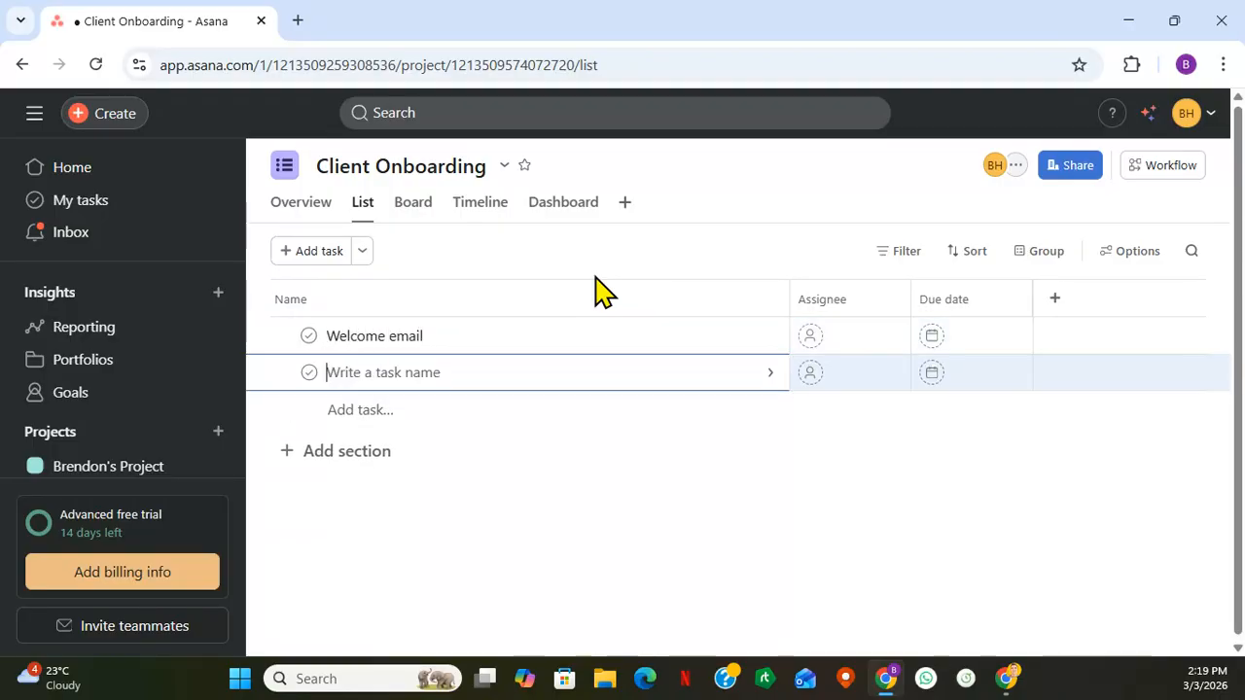
- Add two more tasks below it named "Login Details" and "Kickoff call"
text(Login)
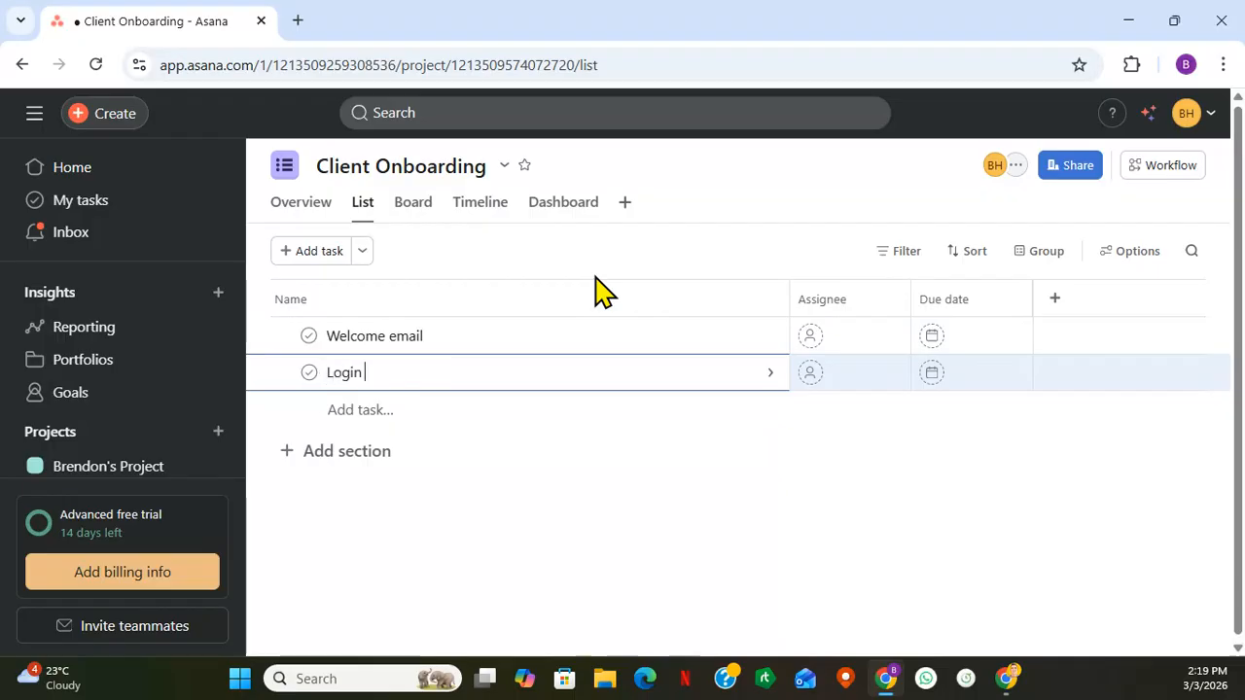
text( Details)
key(Return)
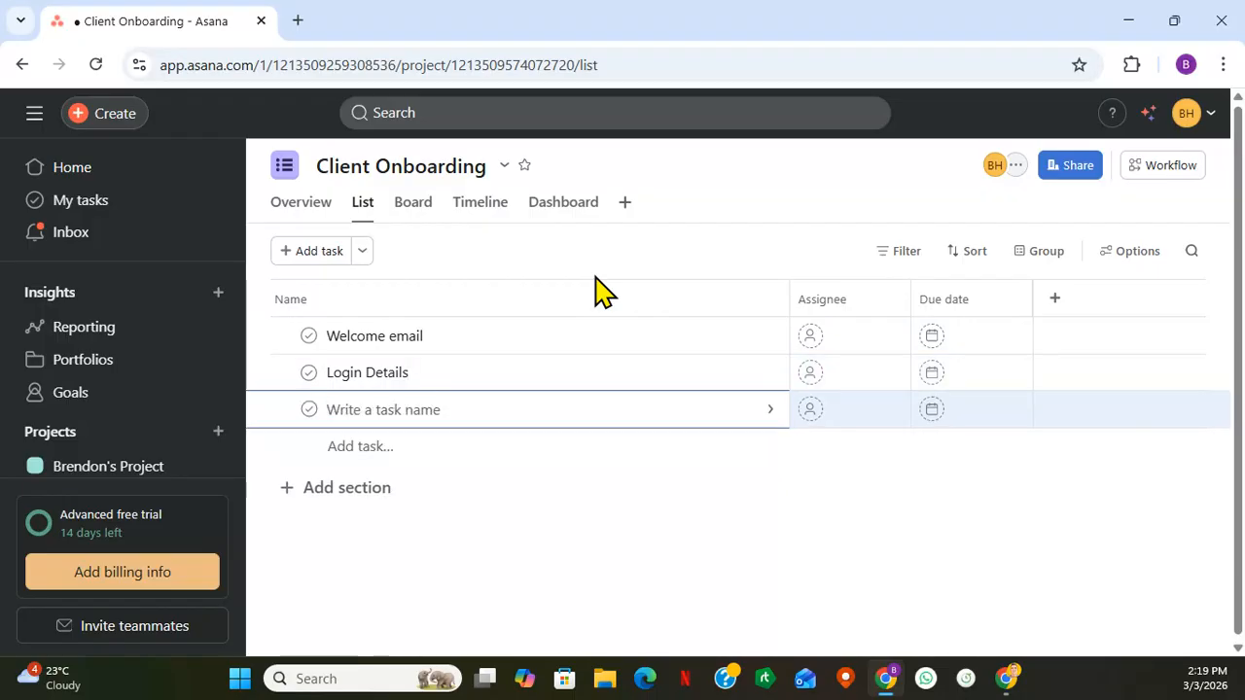
text(Kicko)
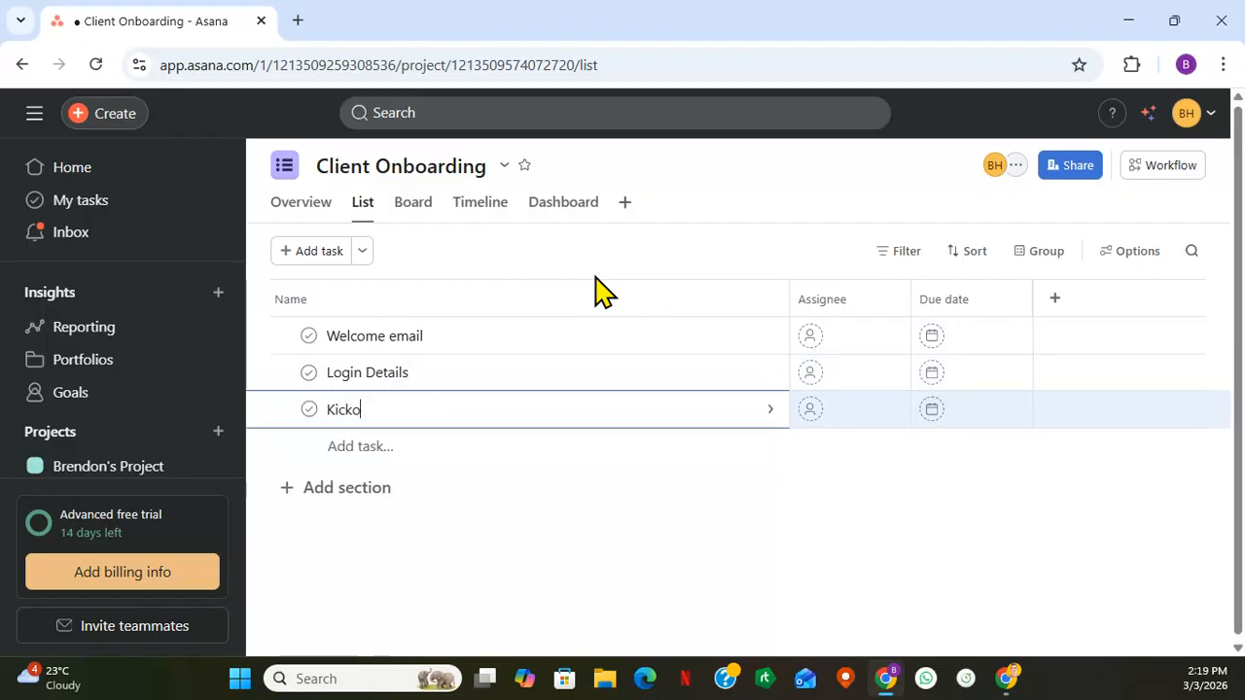
text(ff call)
key(Return)
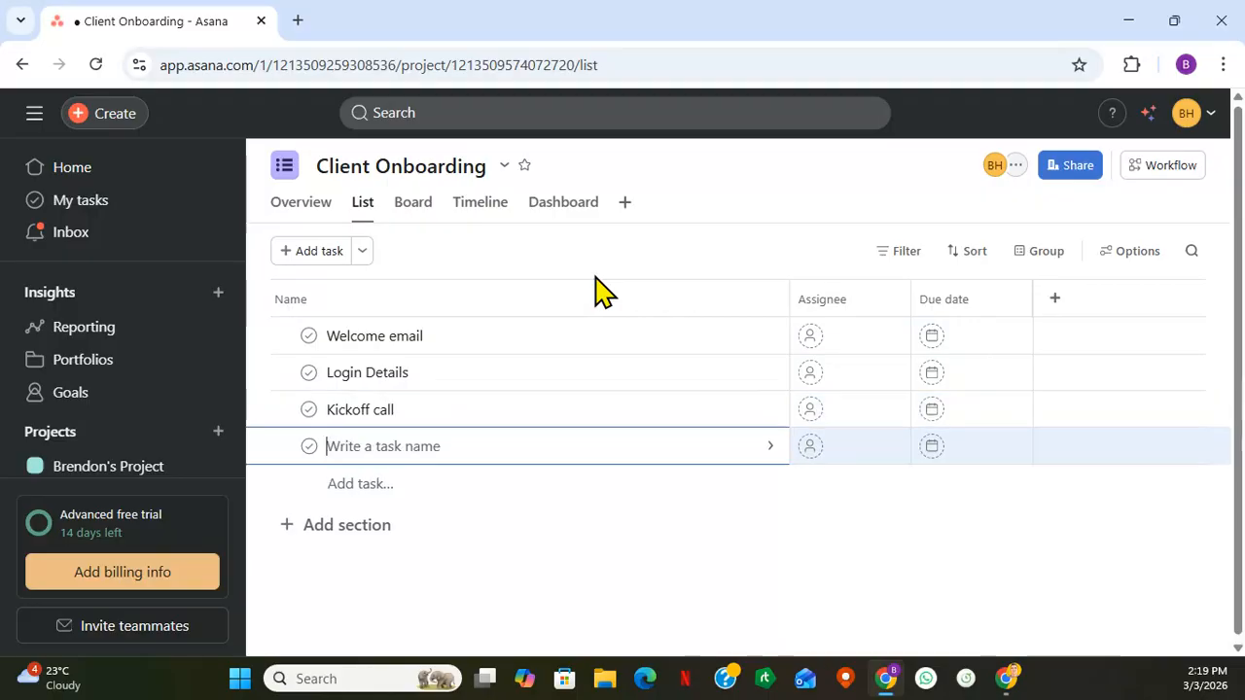
- Add the tasks "reporting" and "Deliver milestone" at the end of the task list
text(re)
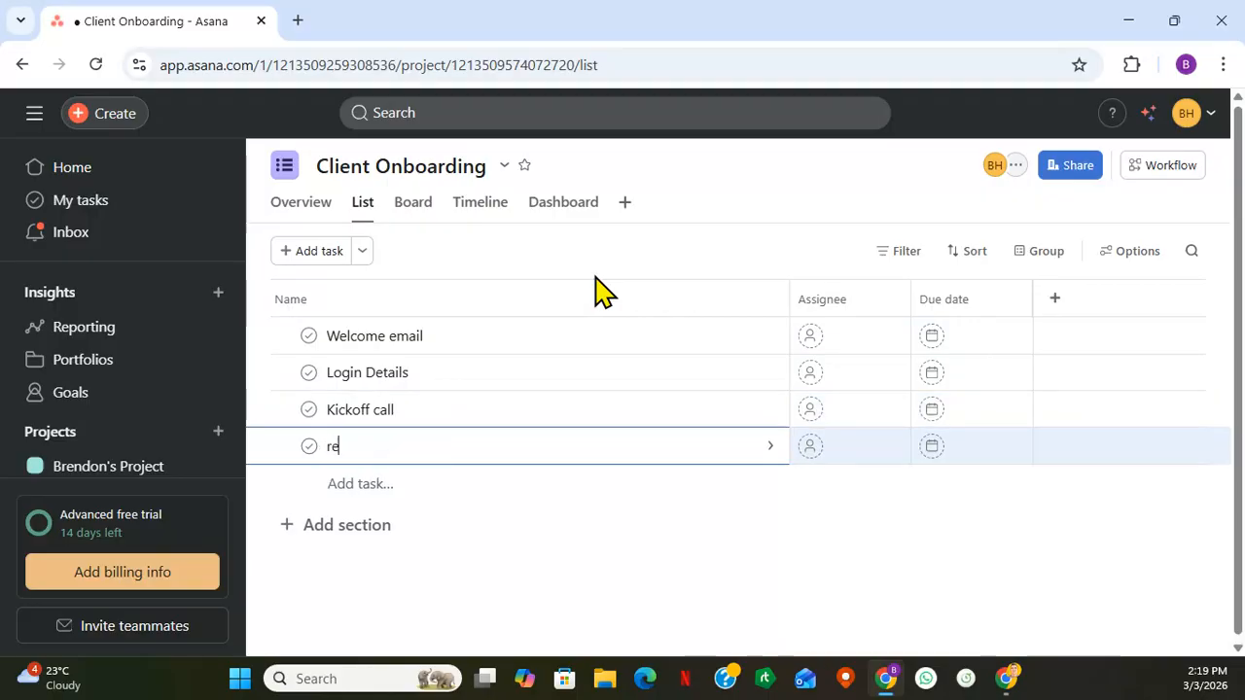
text(porting)
key(Return)
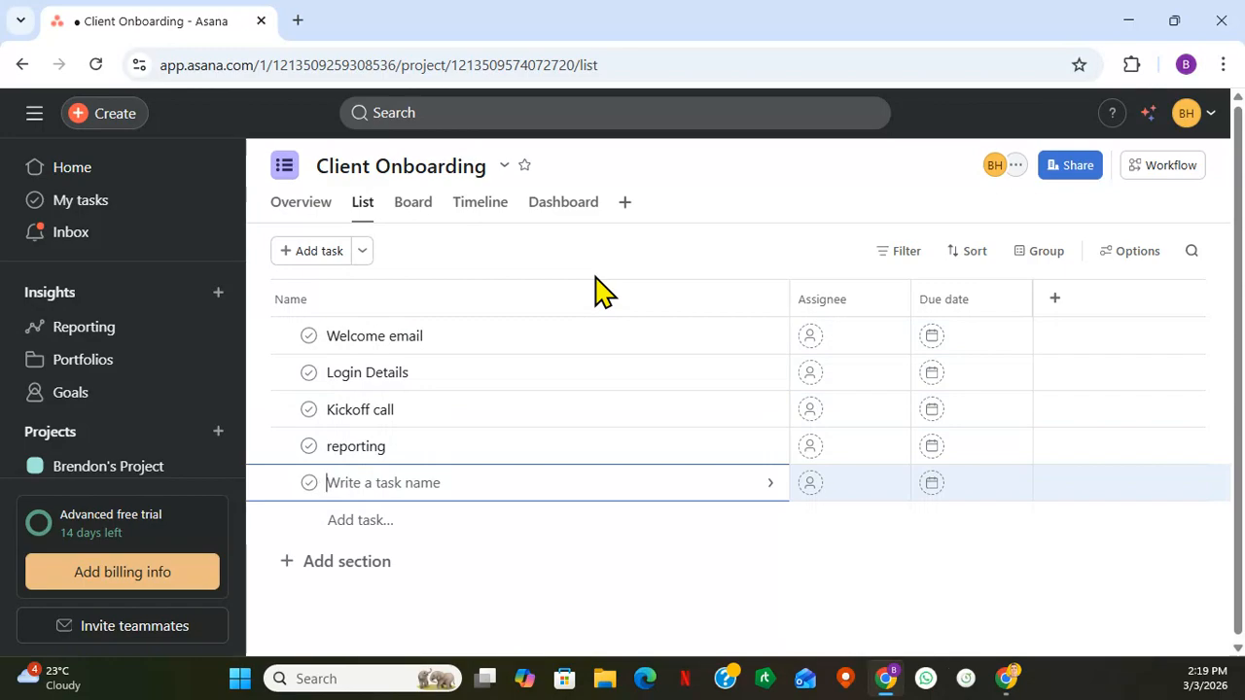
text(Deli)
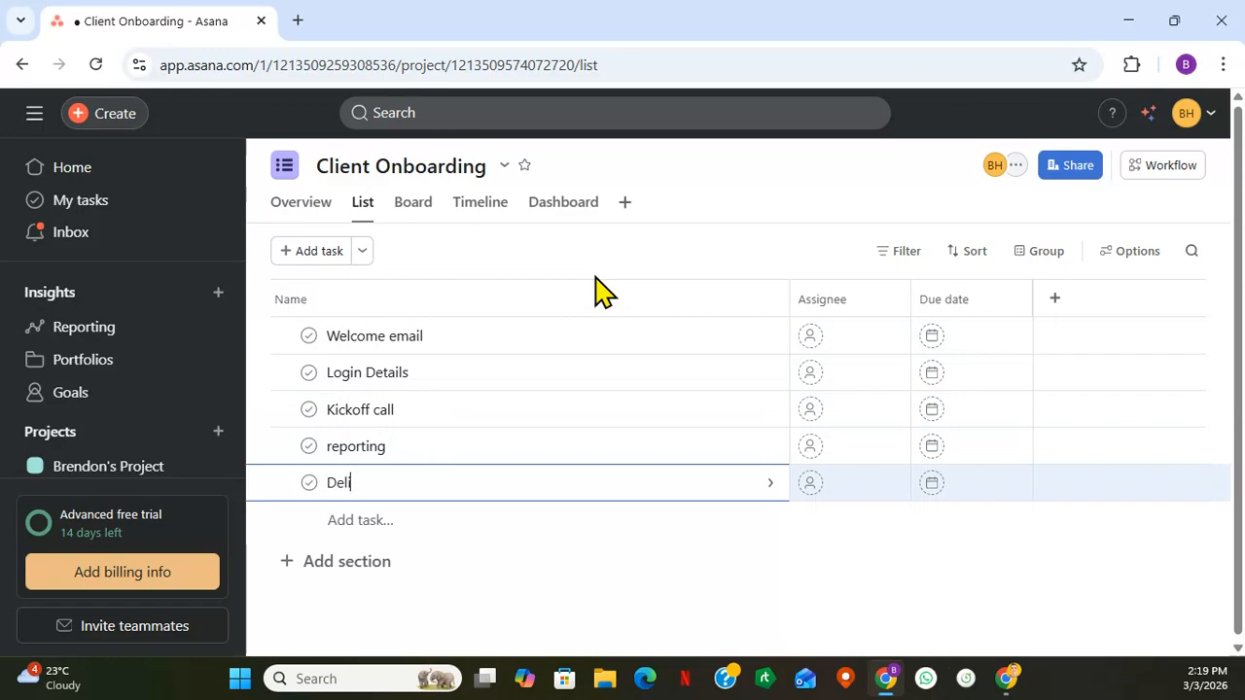
text(ver milestone)
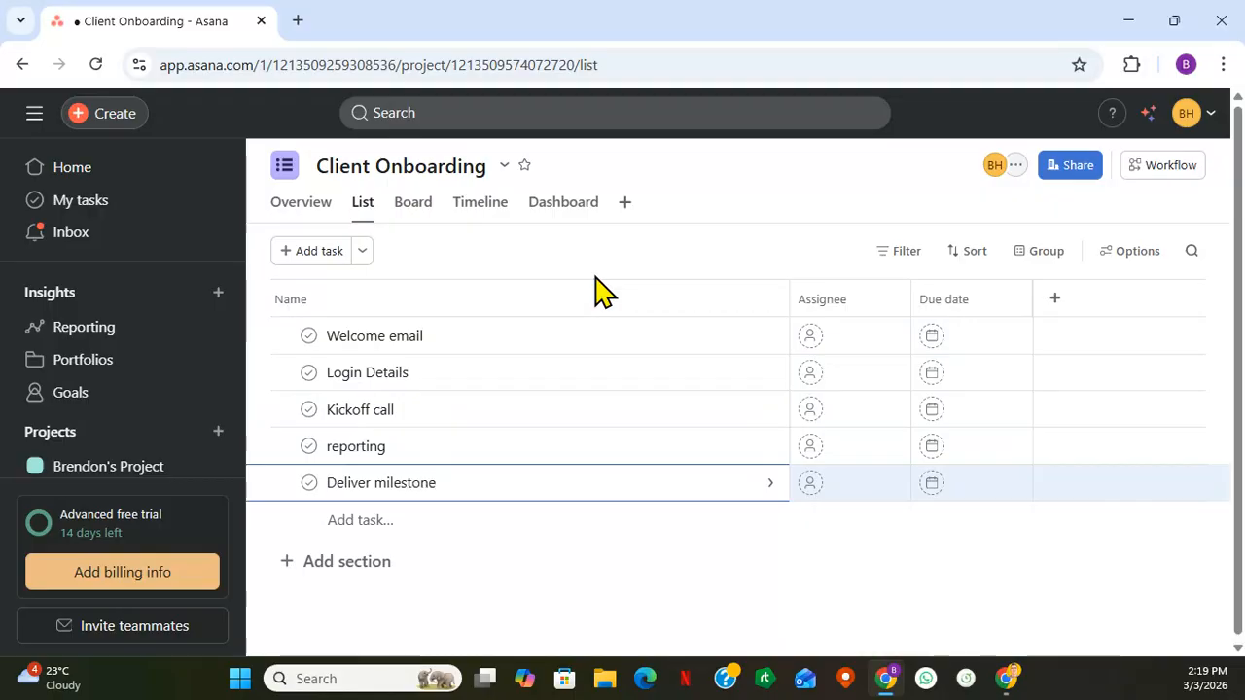
key(Return)
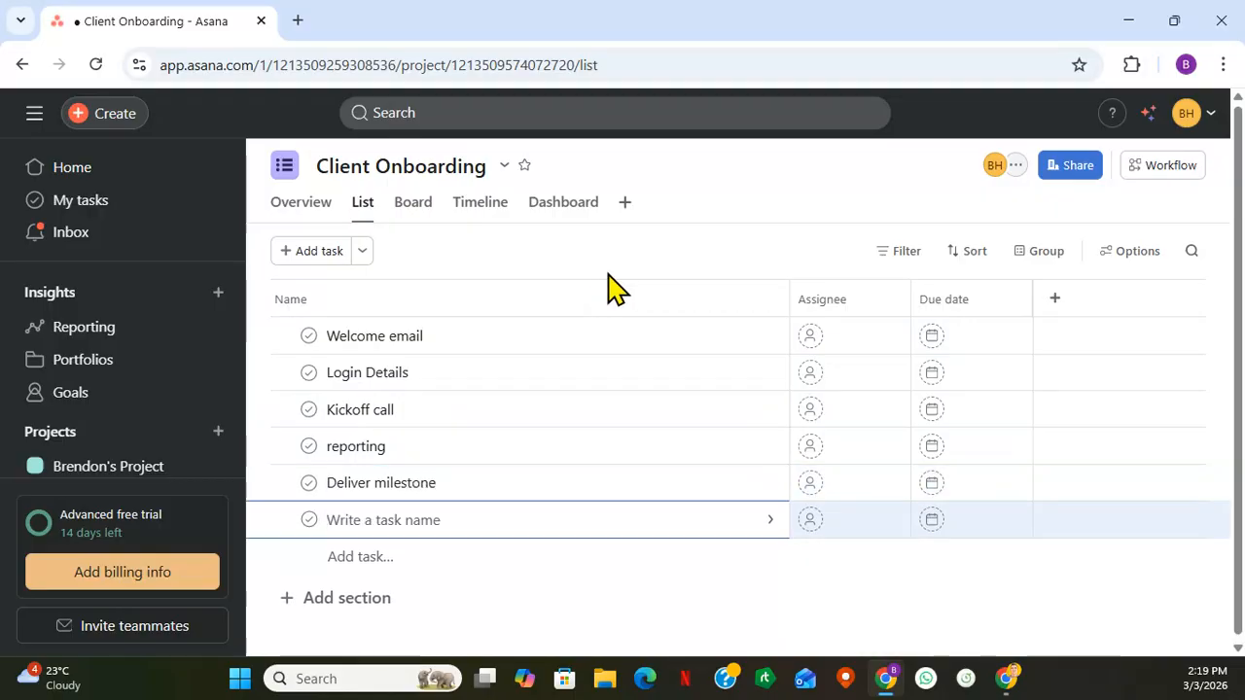
- Open the details of the Welcome email task and assign it to the account owner
click(610, 343)
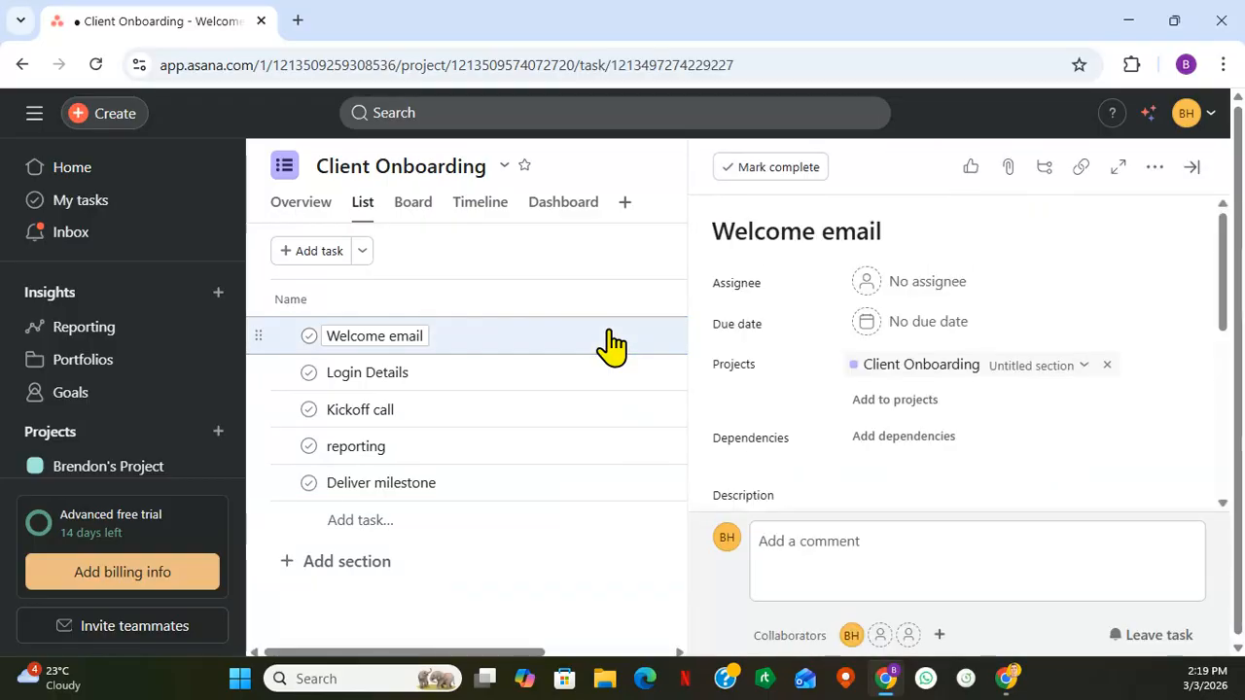
scroll(895, 431, down, 3)
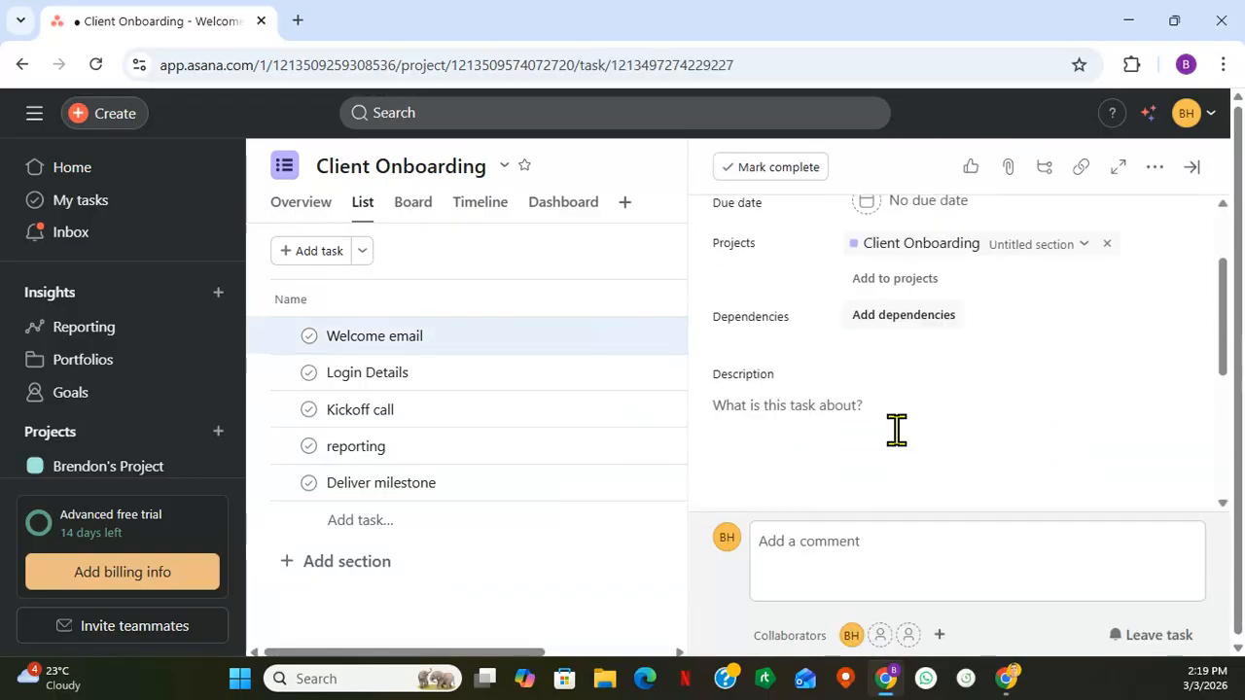
scroll(768, 495, down, 1)
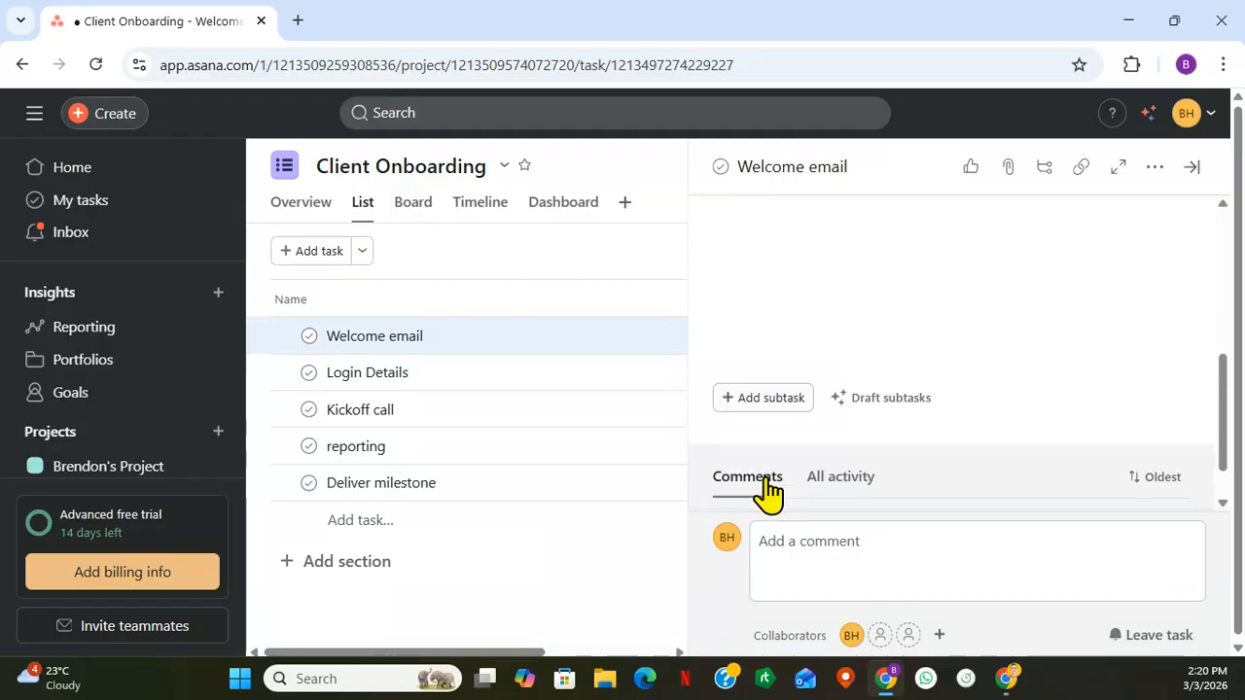
scroll(905, 455, up, 5)
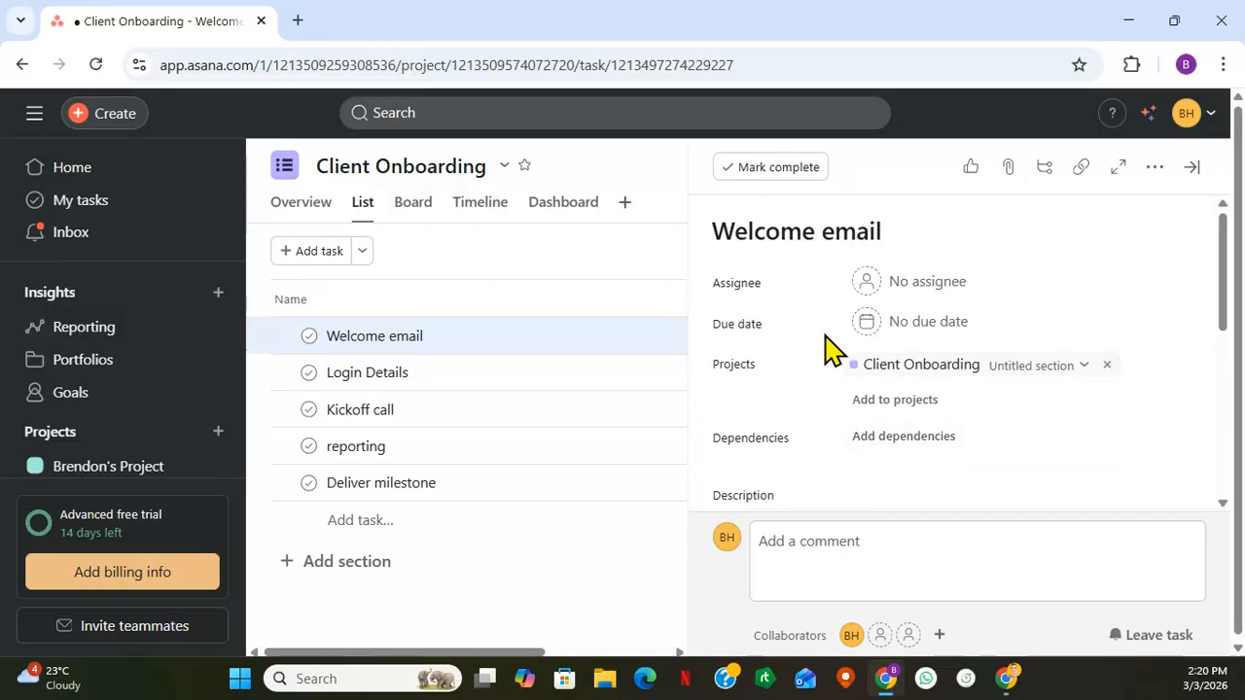
key(alt+Tab)
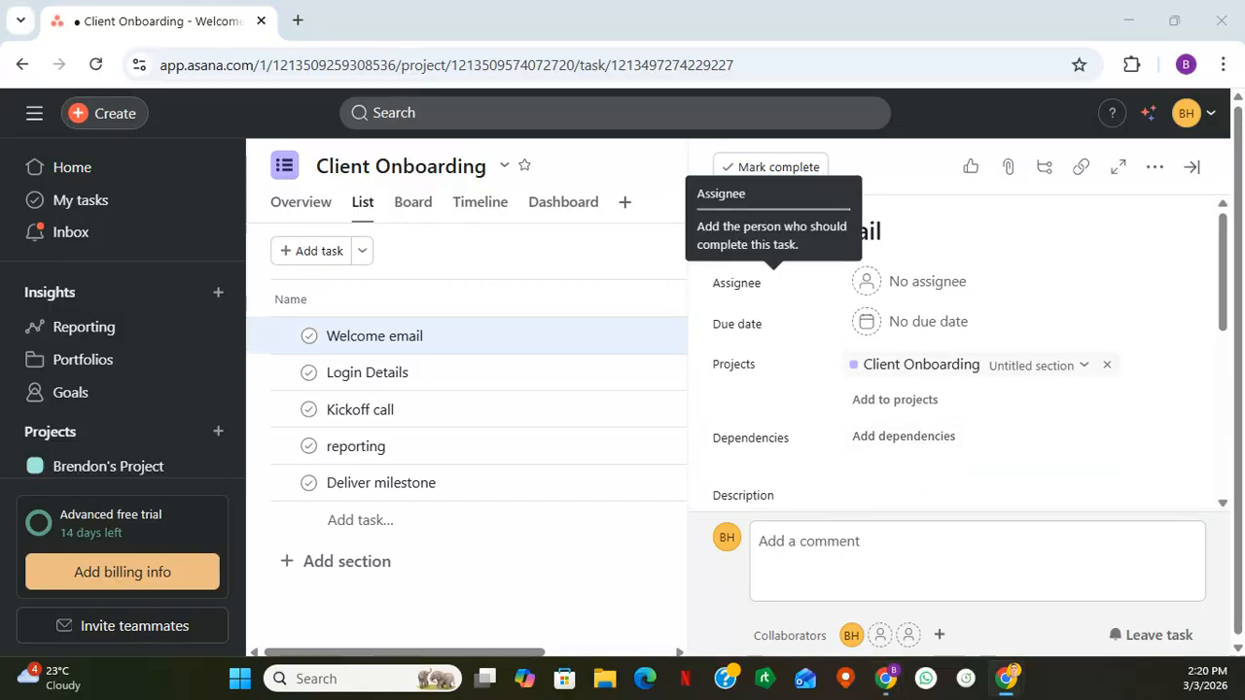
click(912, 284)
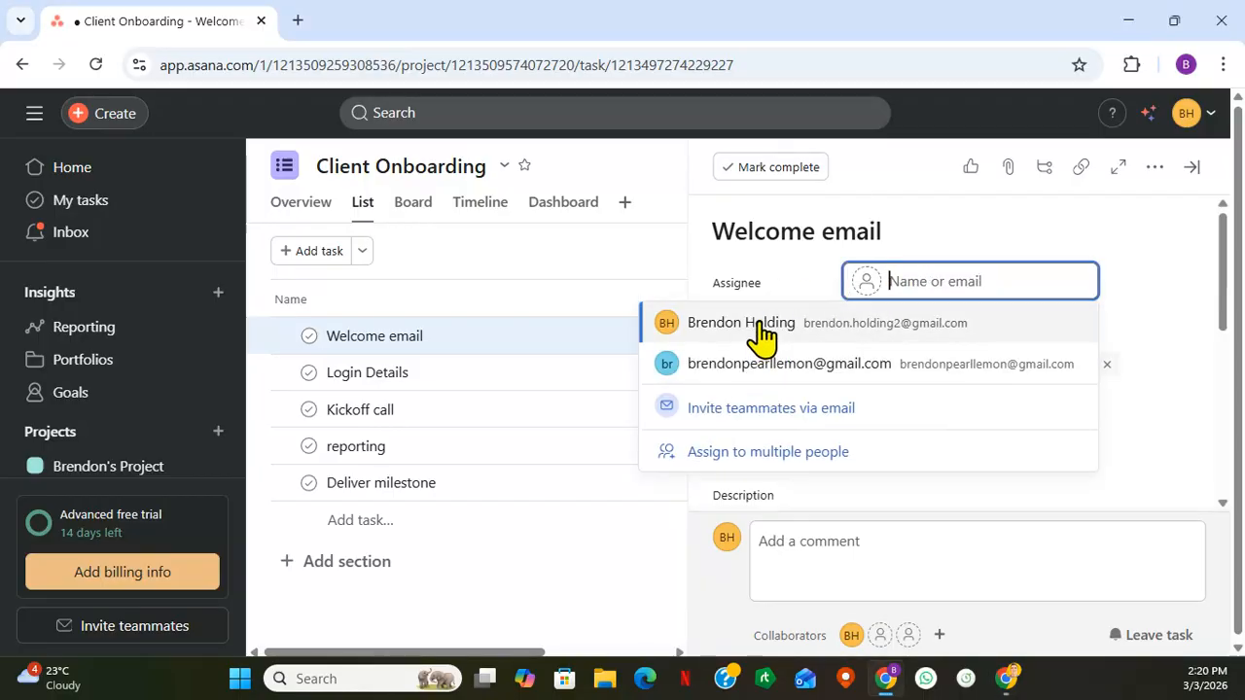
click(763, 324)
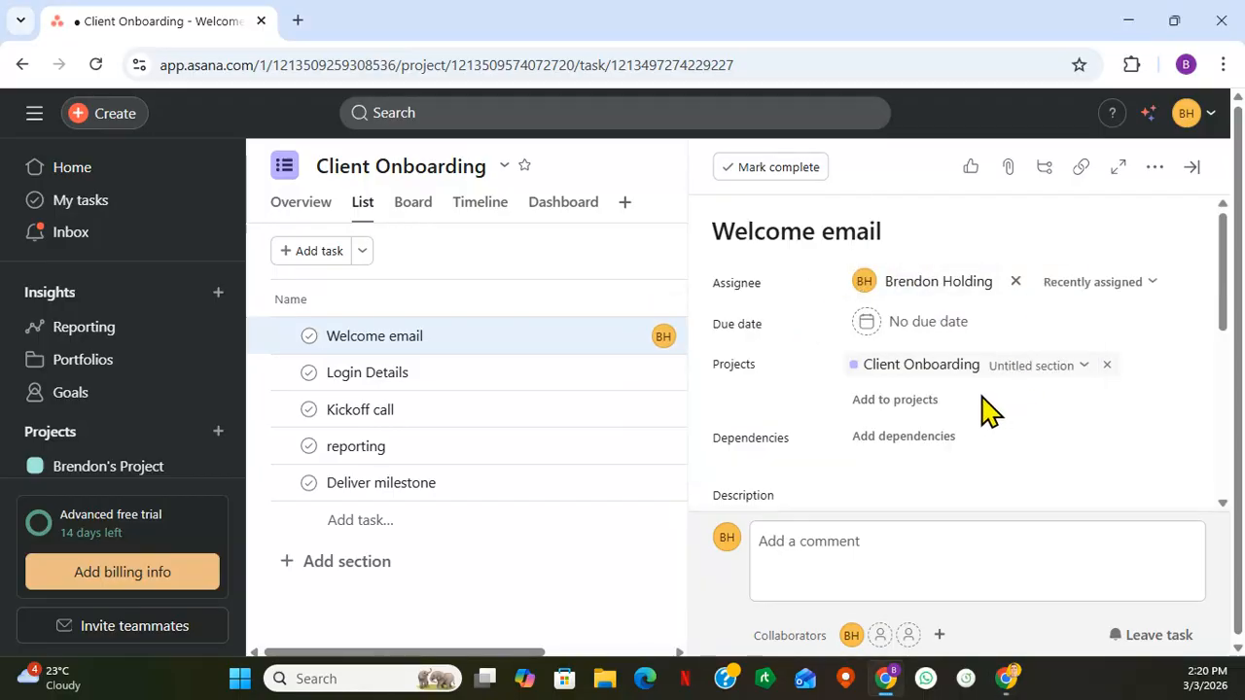
- Set the Welcome email task's due date to March 5, 2026
click(909, 326)
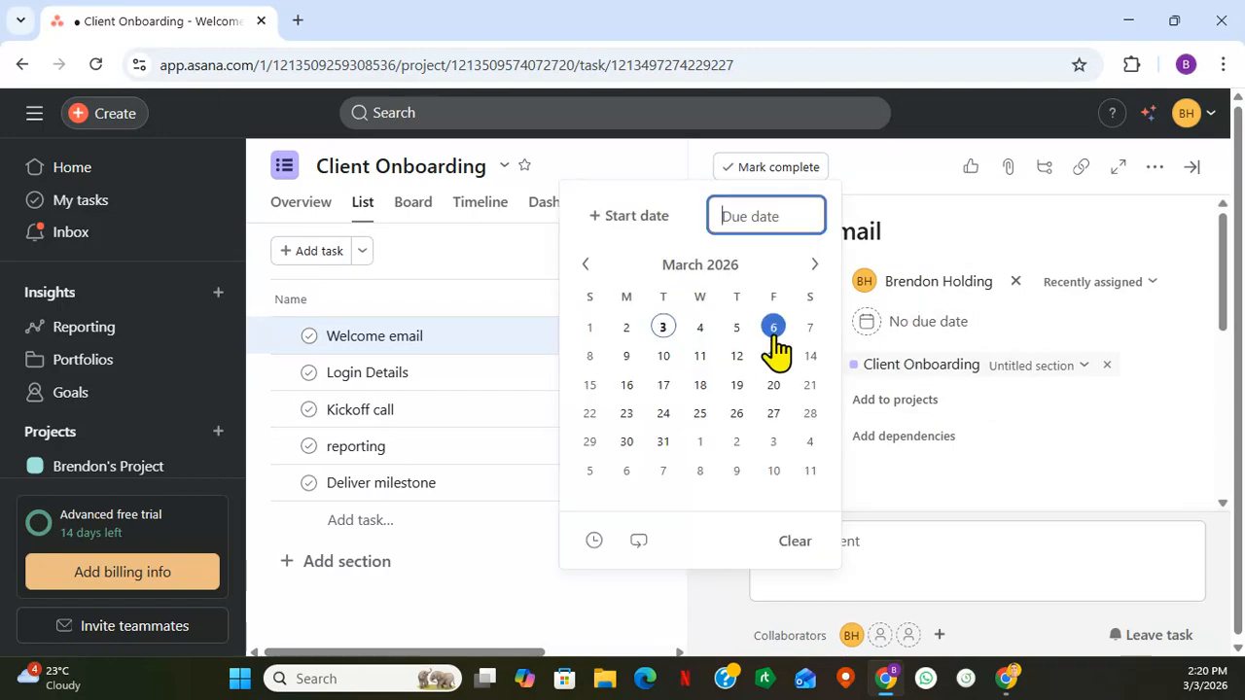
click(737, 329)
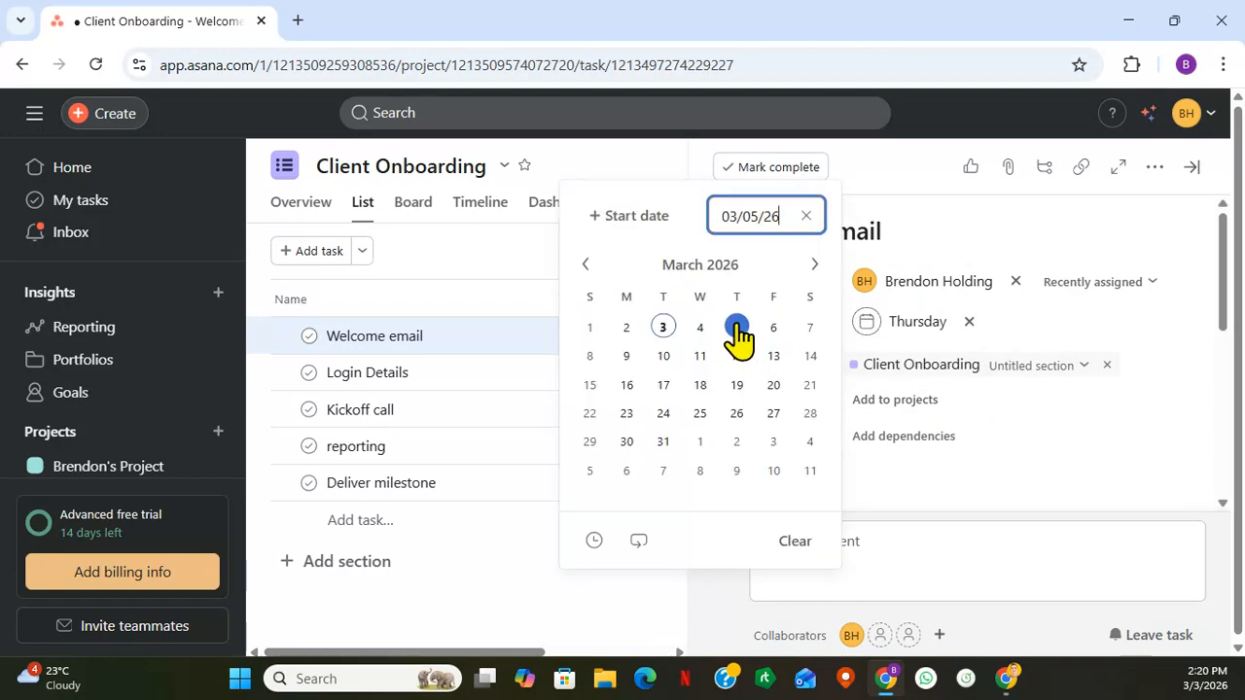
click(1091, 430)
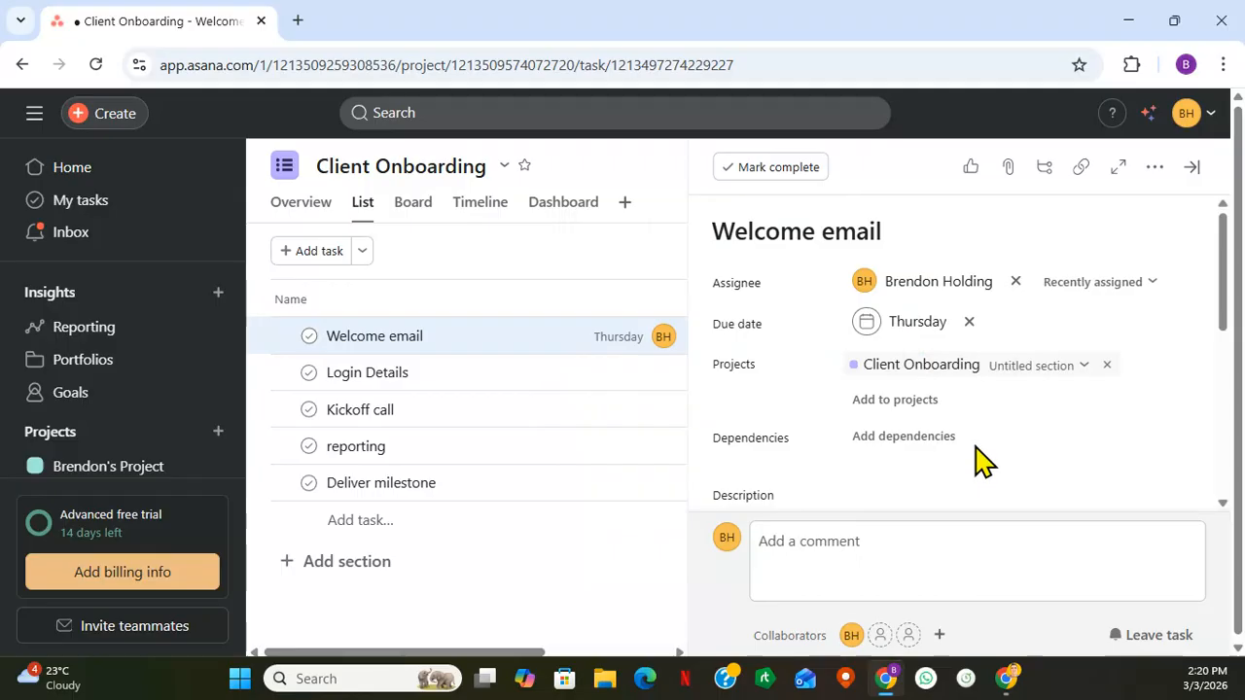
scroll(959, 449, down, 1)
scroll(958, 437, down, 2)
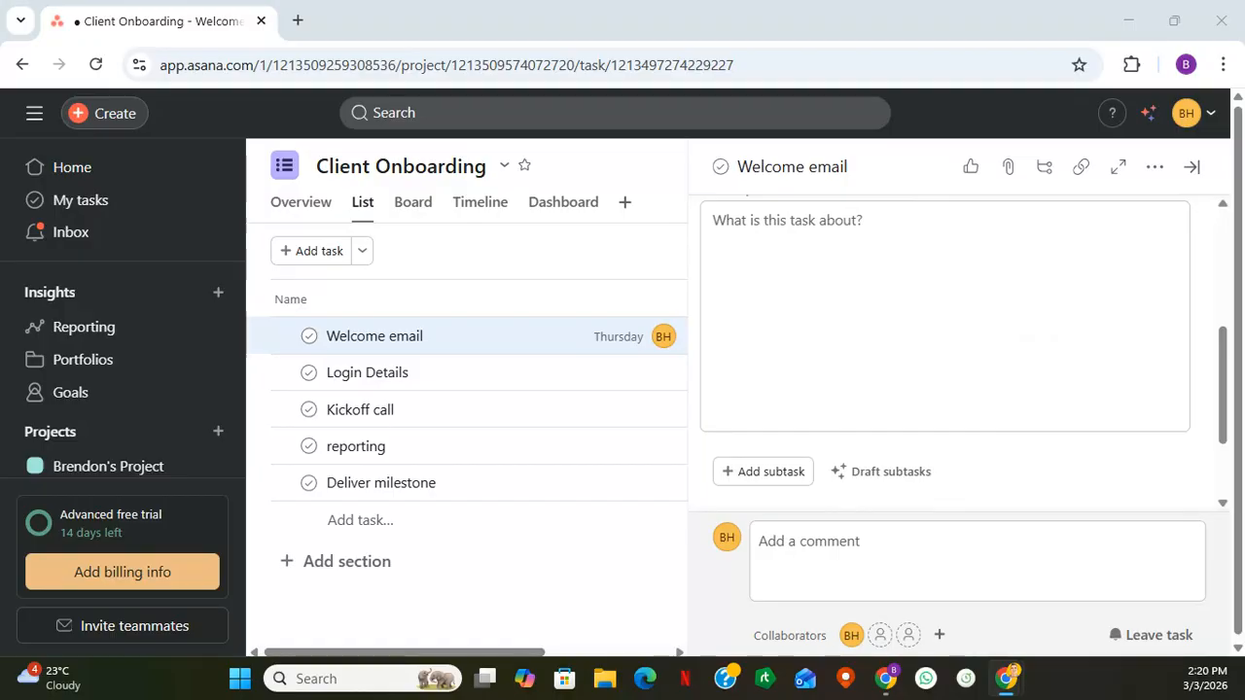
scroll(1014, 353, up, 5)
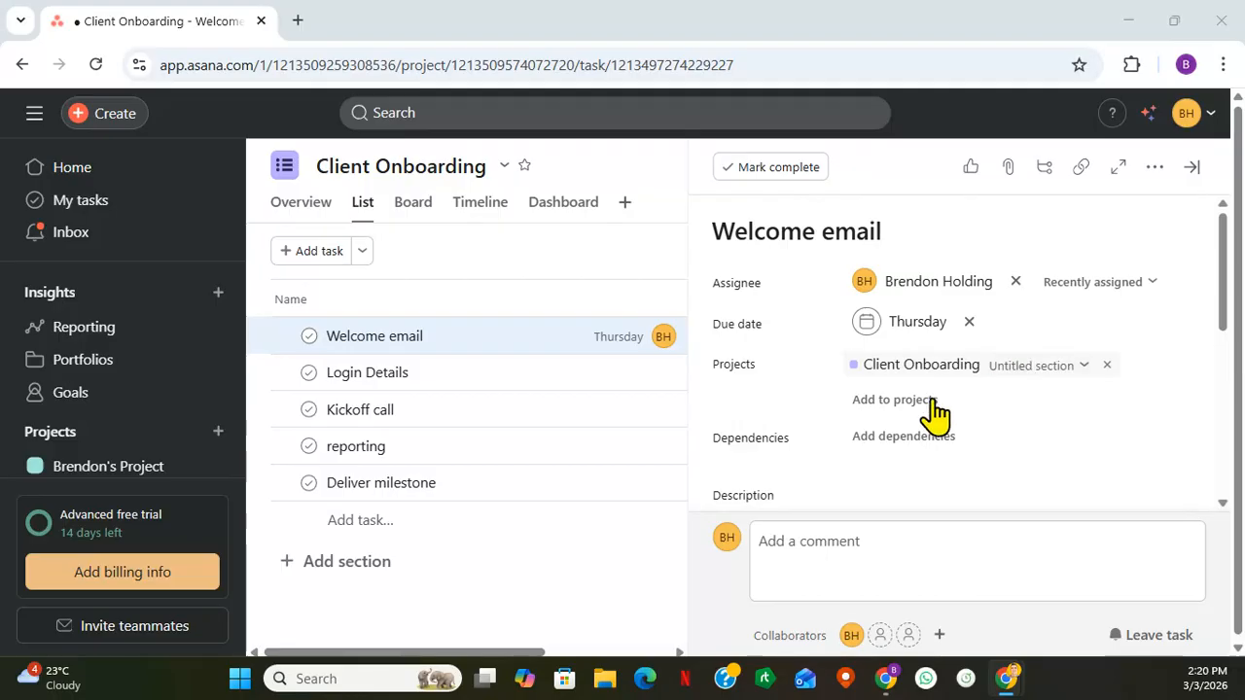
- Add a dependency to the Kickoff call task so that it is blocked by the Login Details task
click(463, 410)
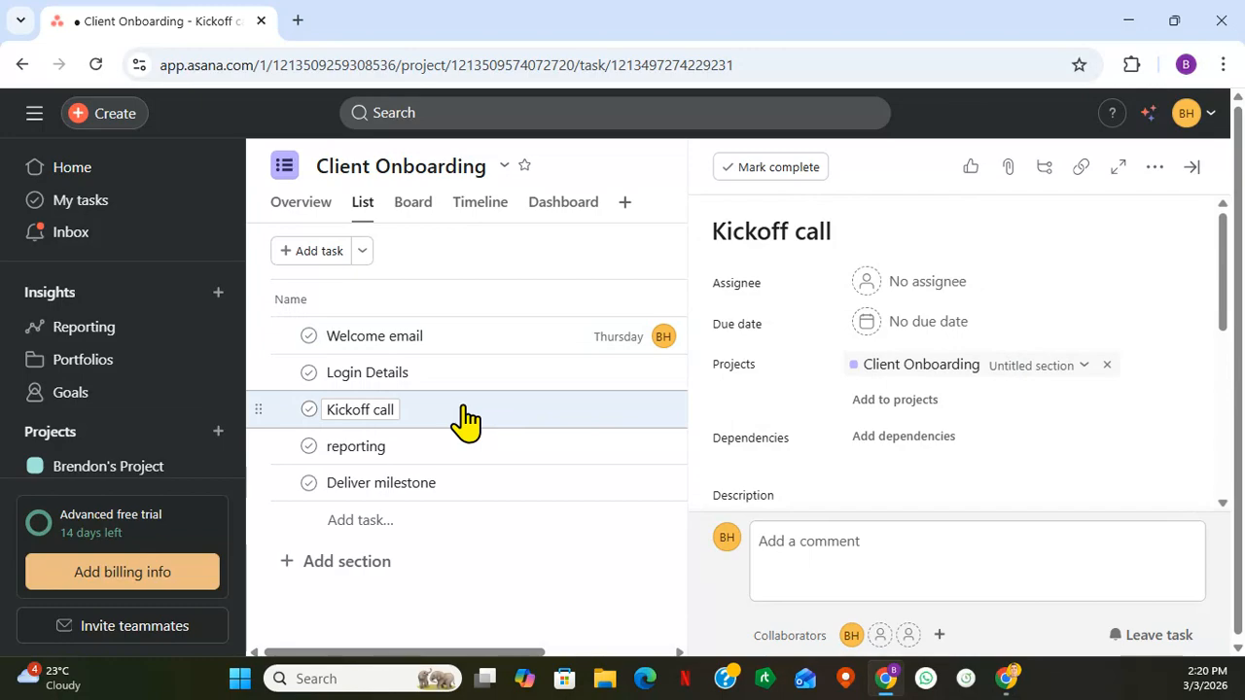
click(897, 439)
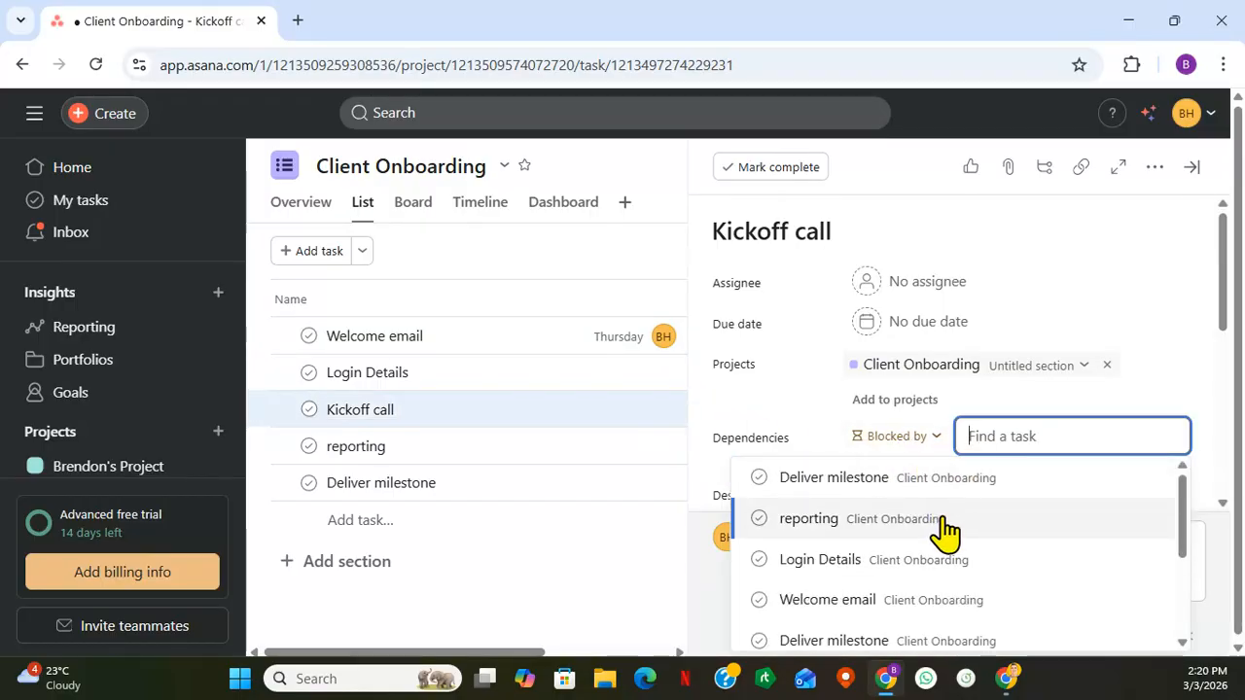
click(902, 576)
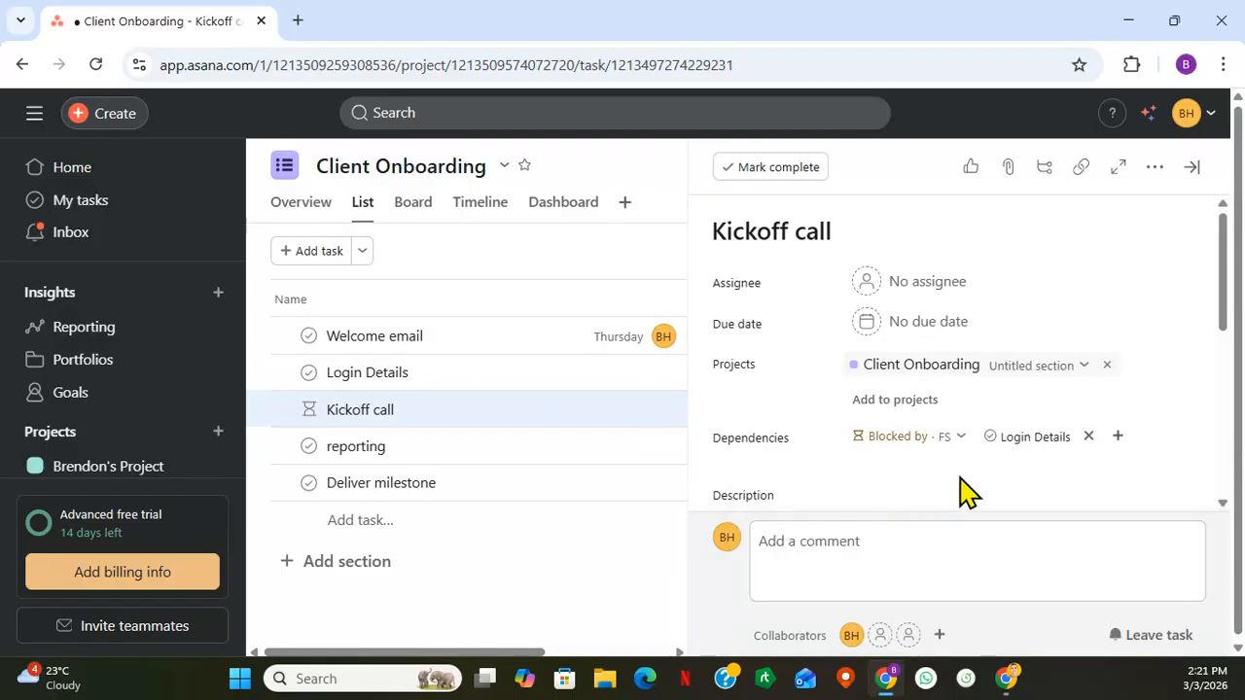
- Write "Provide login details first and confirm" as the Kickoff call task's description
scroll(963, 486, down, 1)
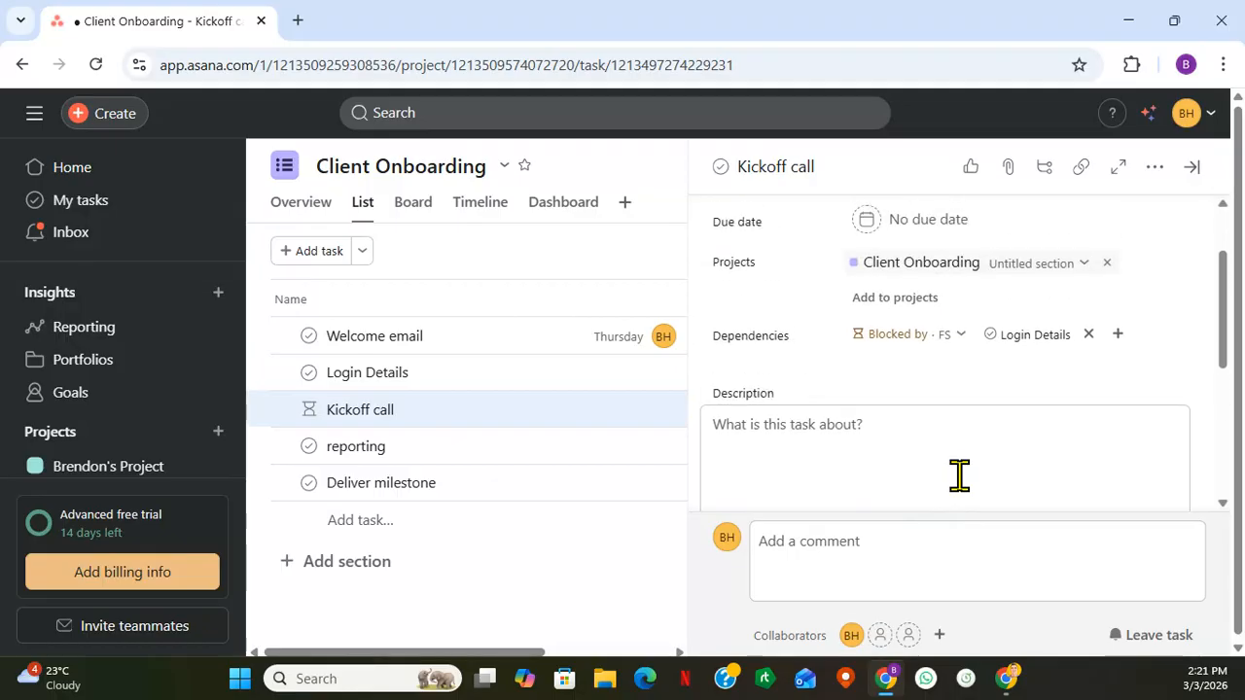
click(916, 430)
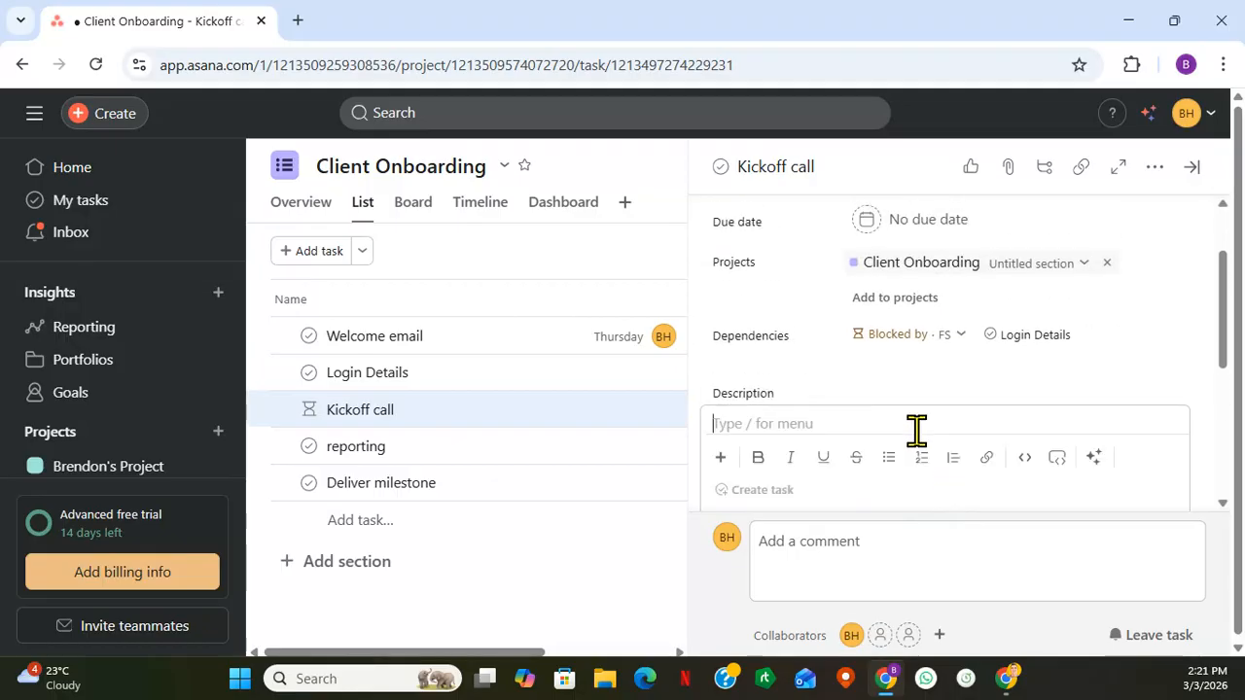
text(Provide )
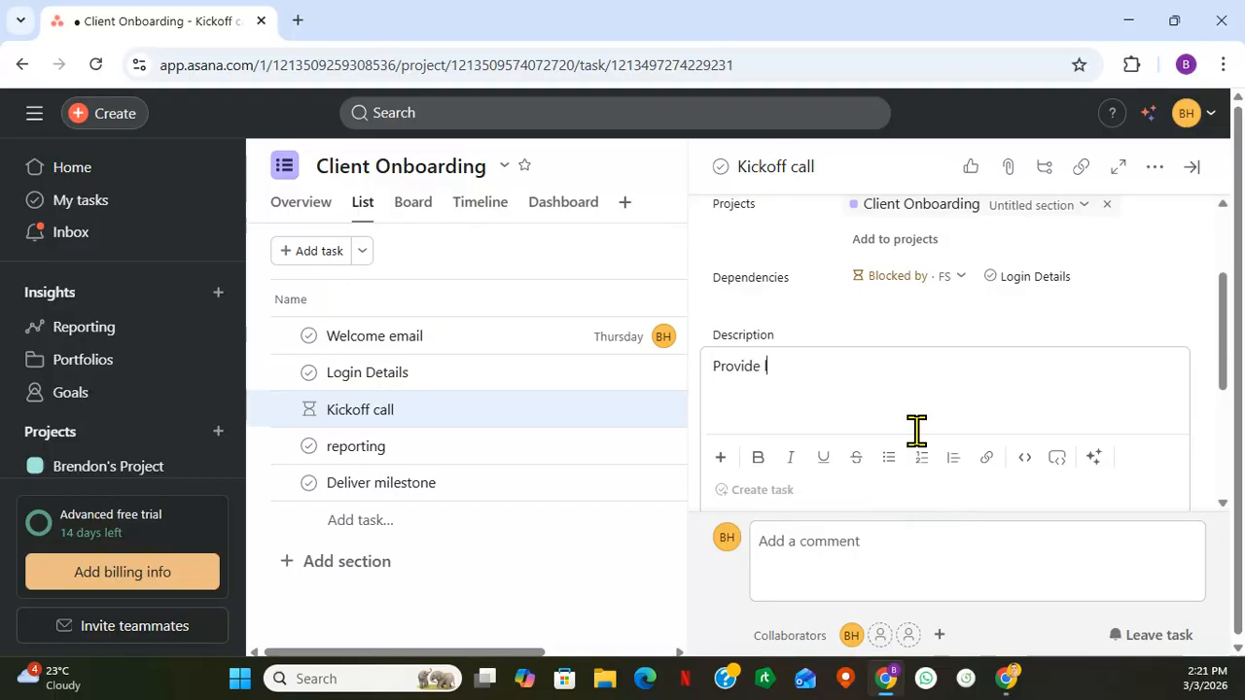
text(login details f)
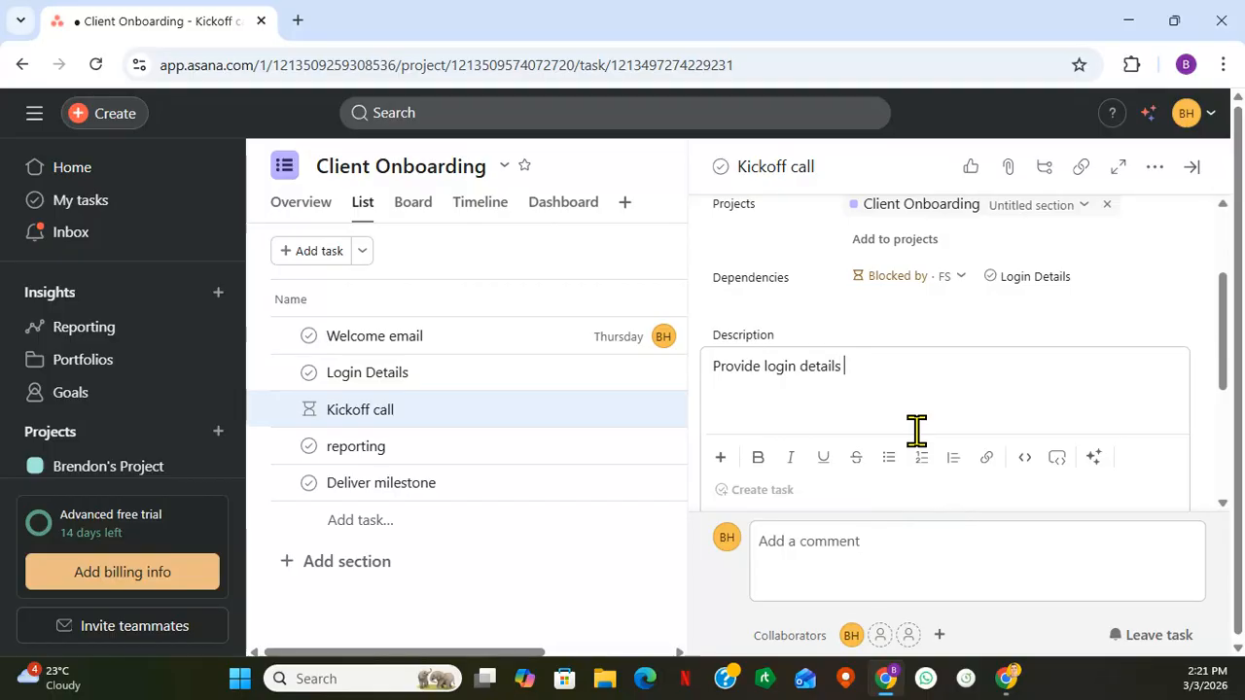
text(irst and confi)
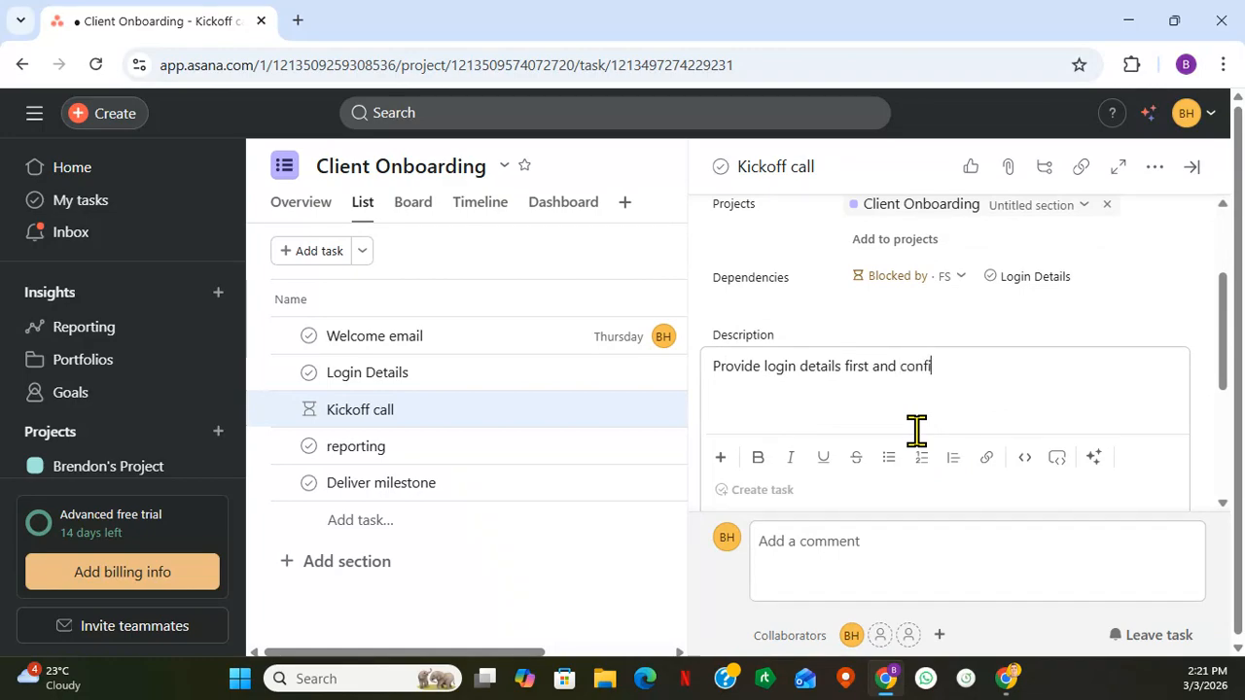
text(rm)
key(Return)
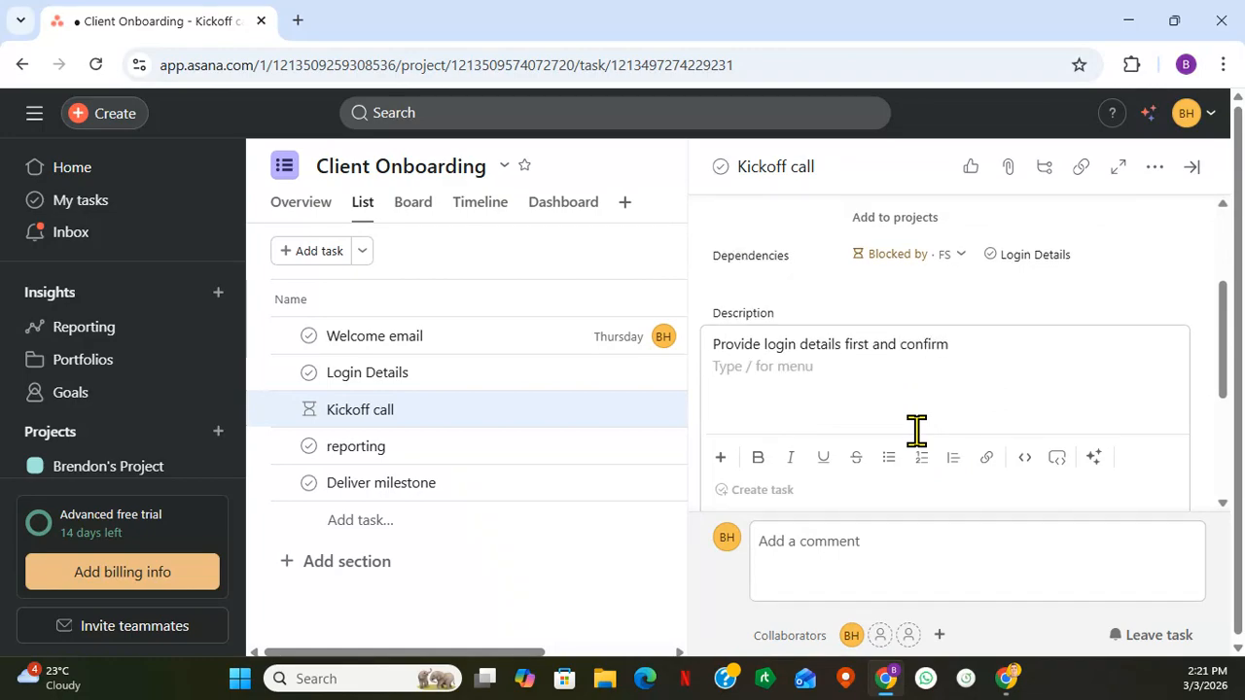
scroll(984, 295, down, 2)
scroll(967, 279, up, 1)
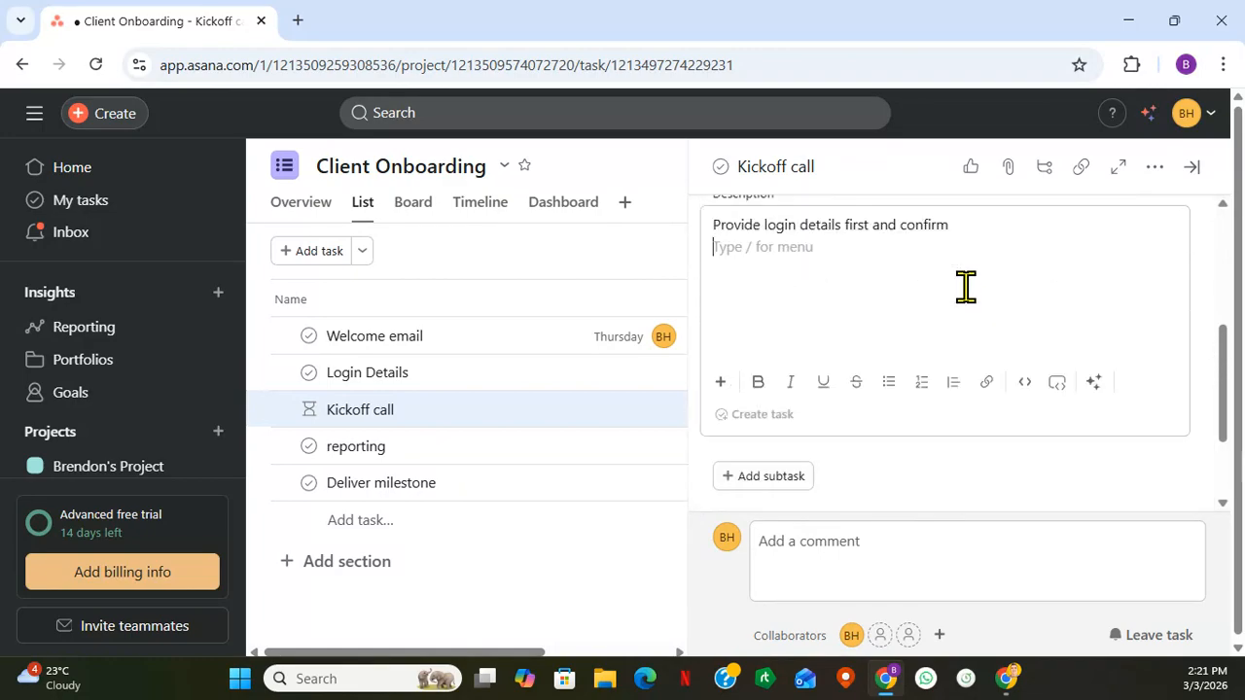
scroll(966, 286, up, 3)
- View the reporting task's details, close them and go to the Asana home page
click(538, 446)
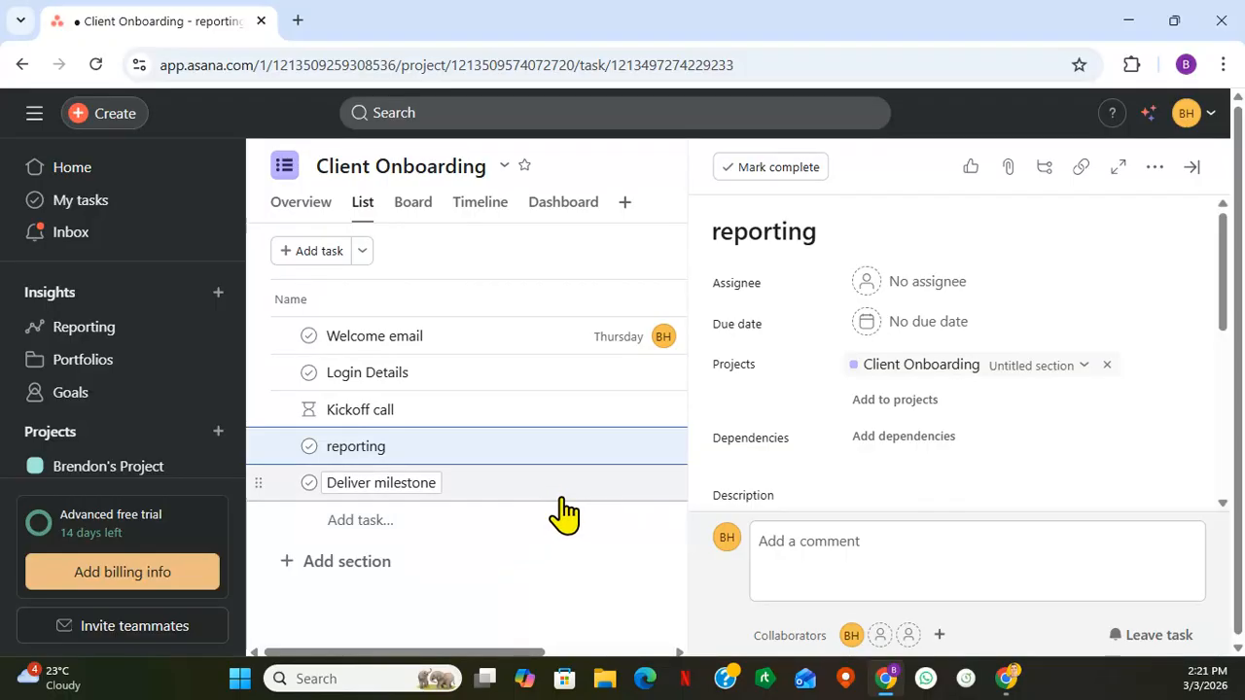
key(Escape)
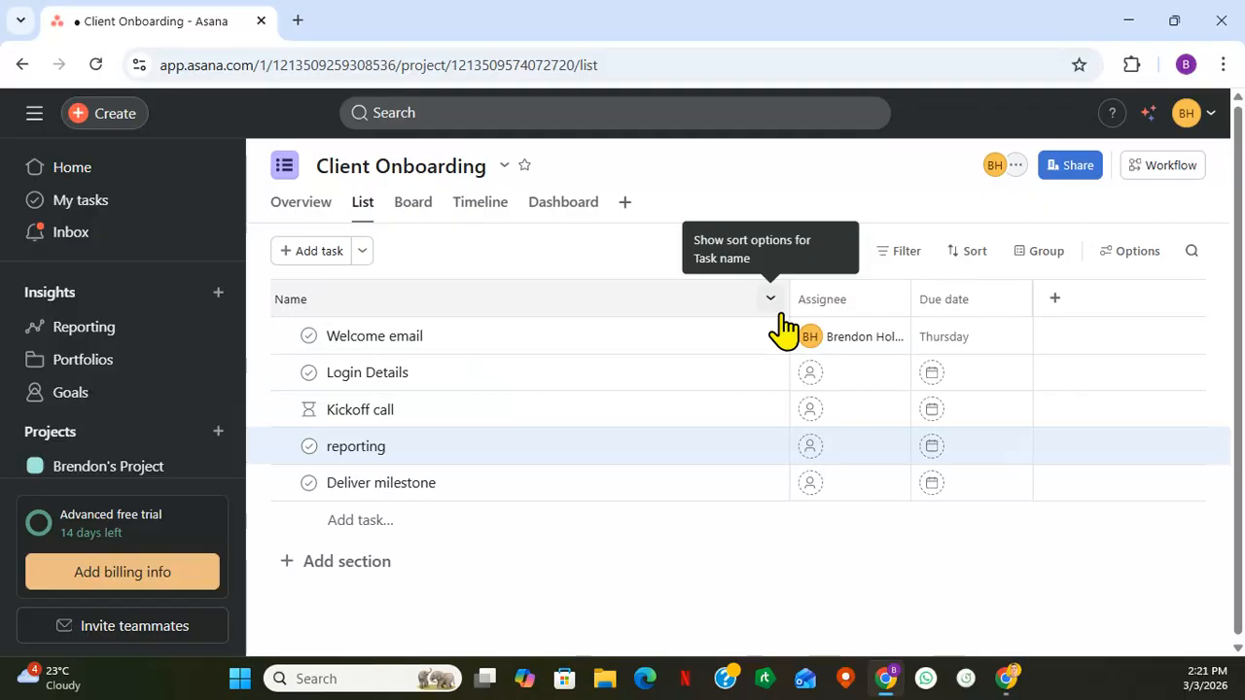
key(alt+Tab)
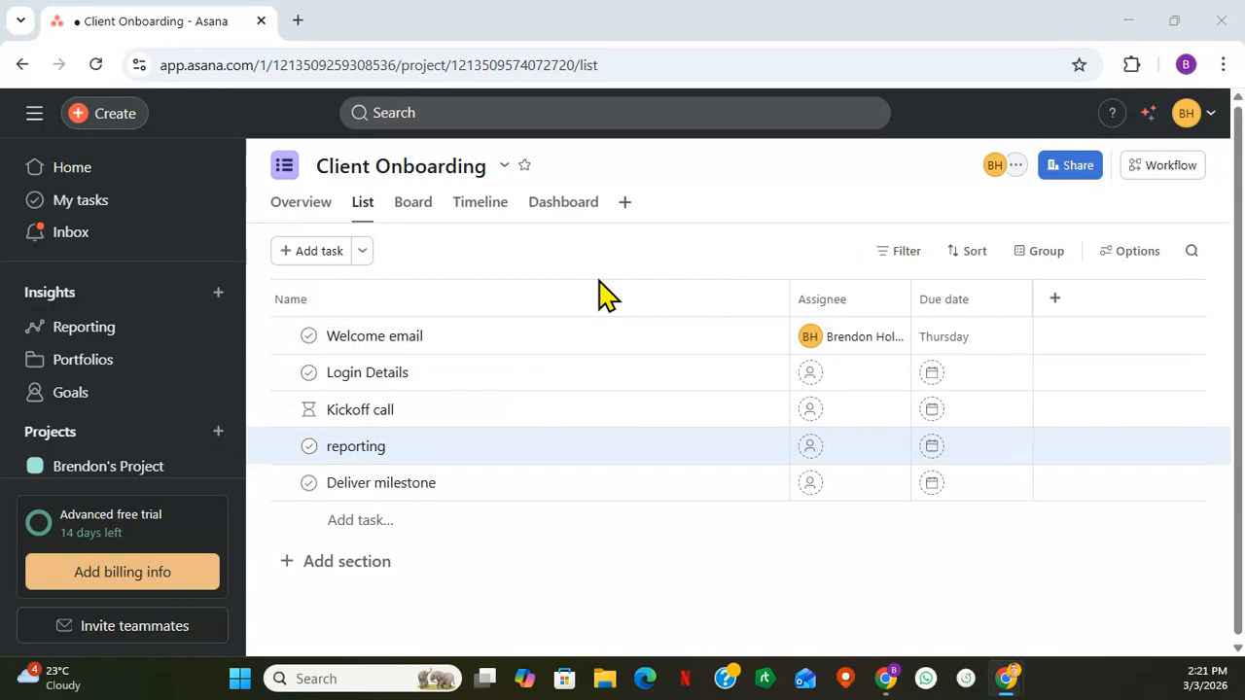
scroll(606, 325, down, 1)
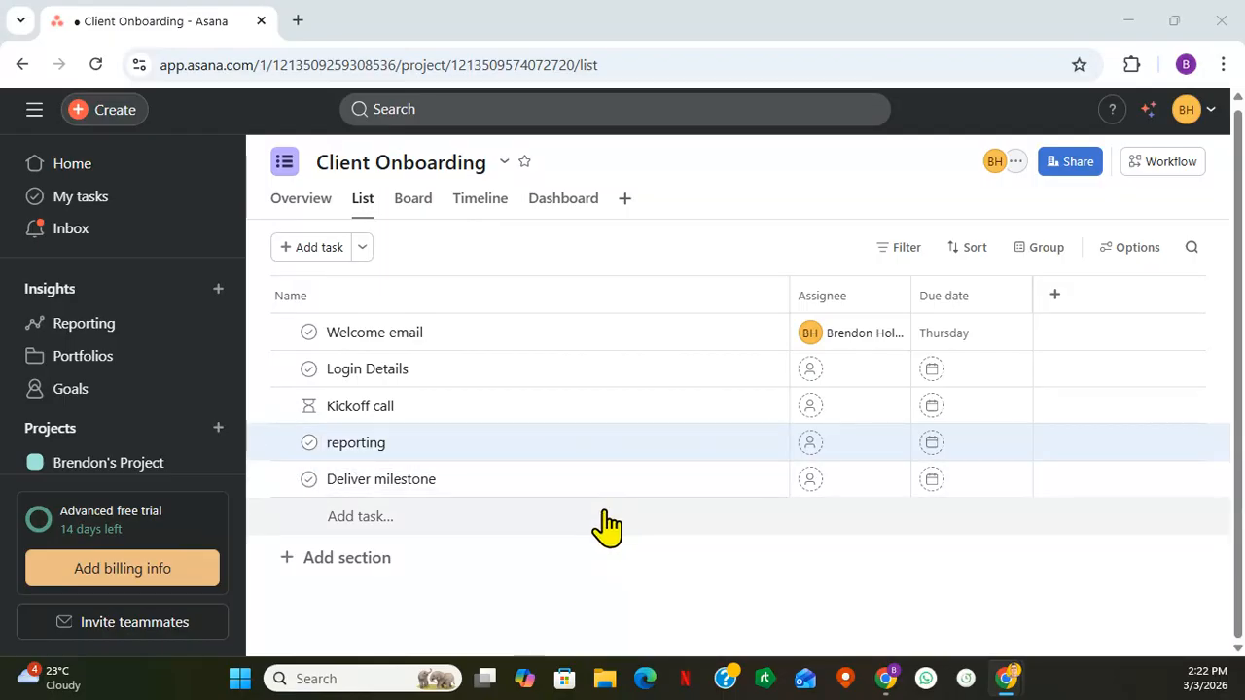
click(103, 176)
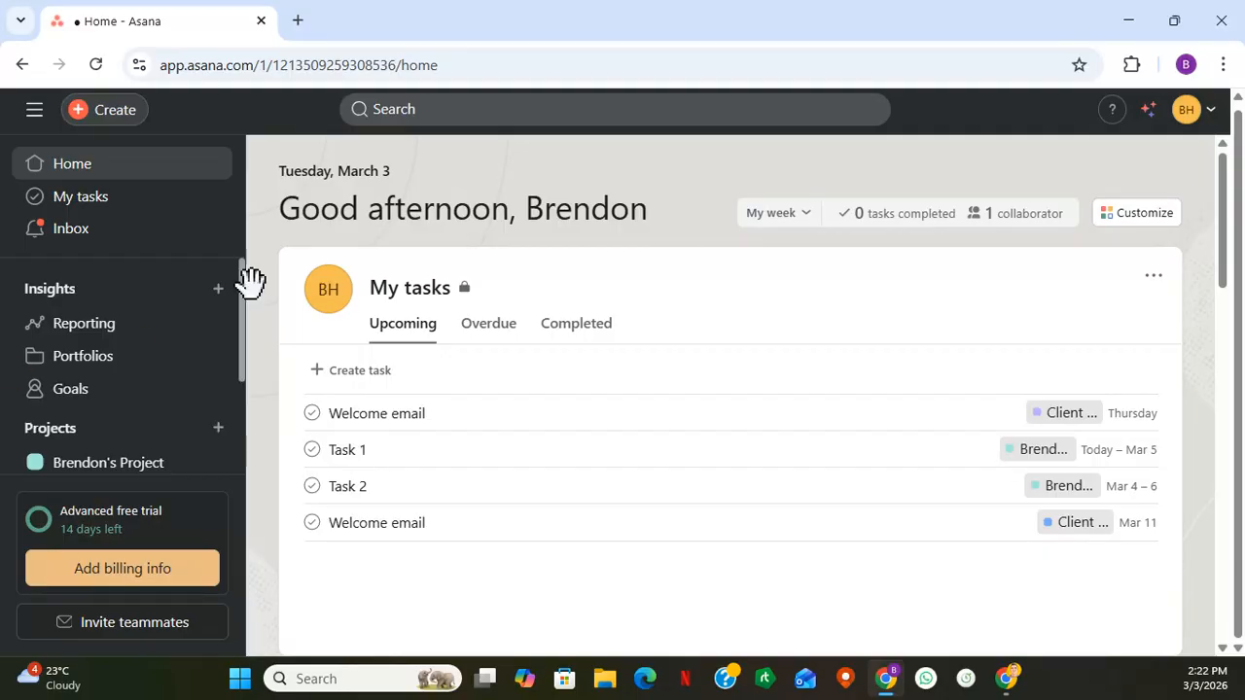
- Switch to the LemPlates site from the Google search results and start a new template
click(1128, 27)
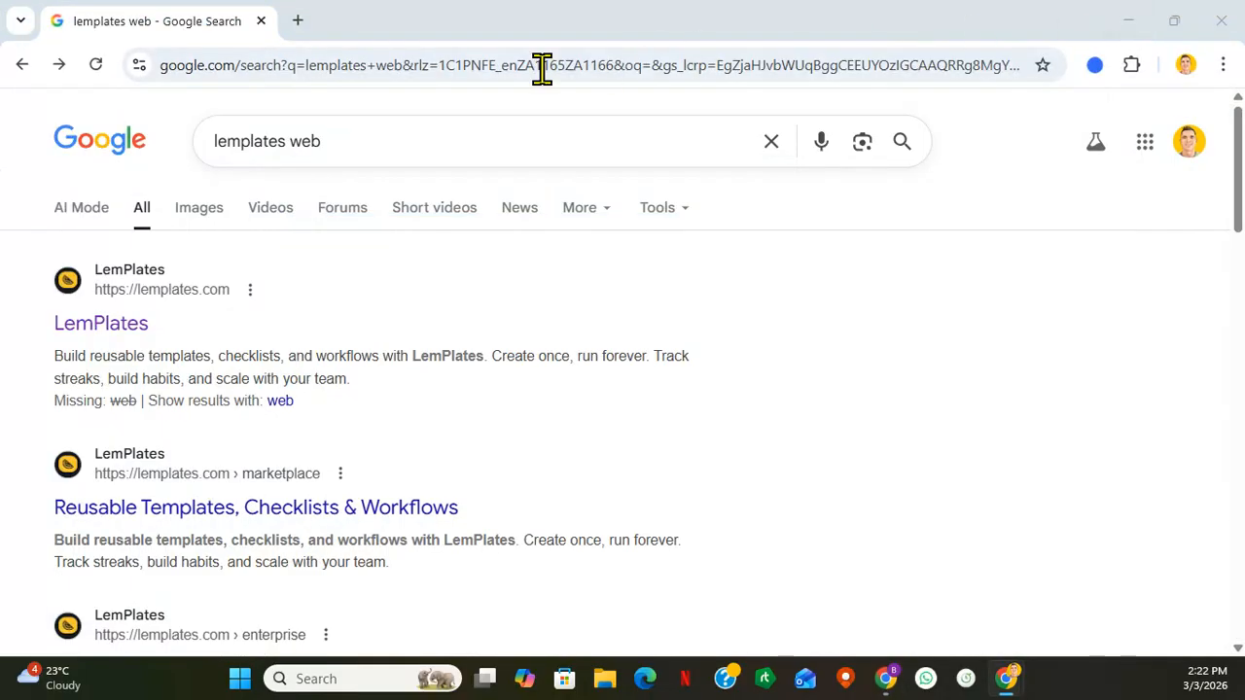
click(123, 336)
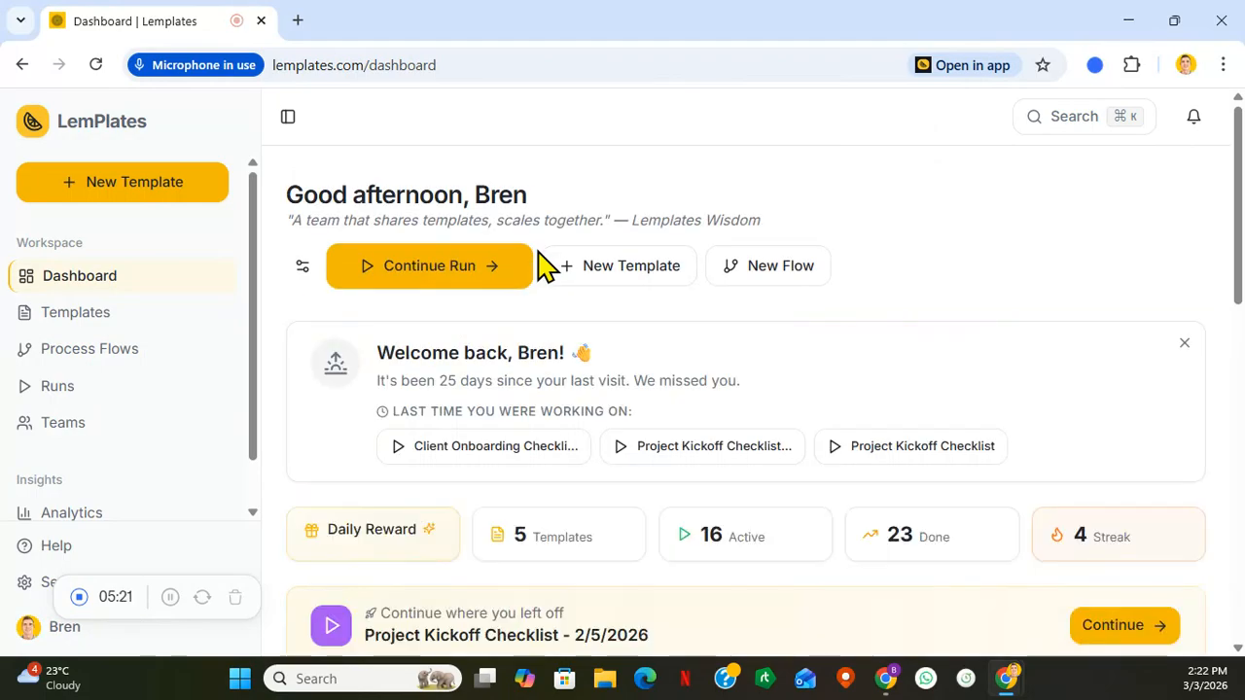
click(117, 189)
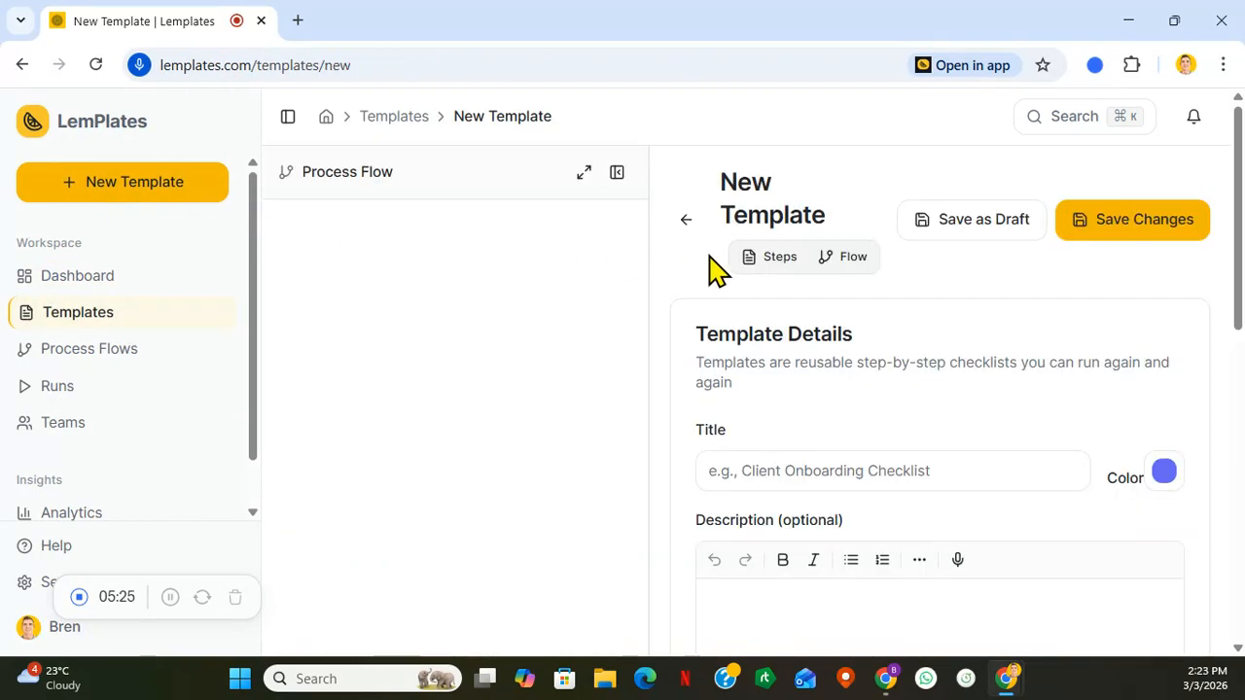
- Title the new template "Client Onboarding"
click(837, 475)
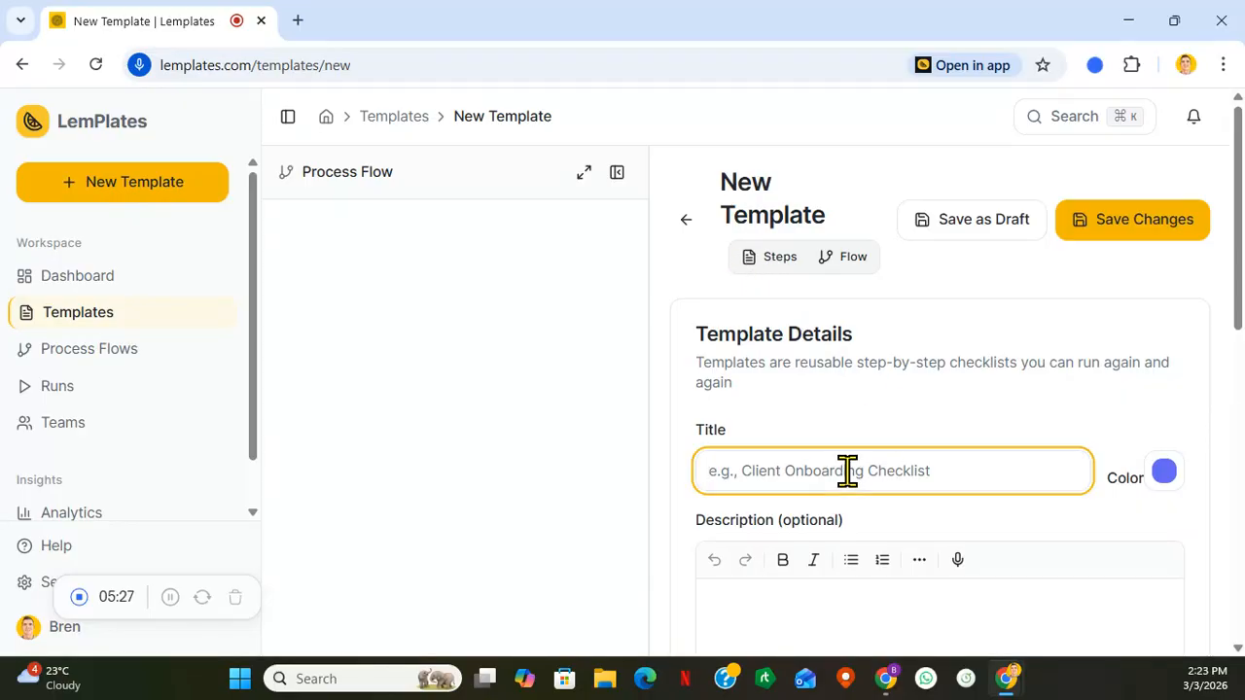
text(Client)
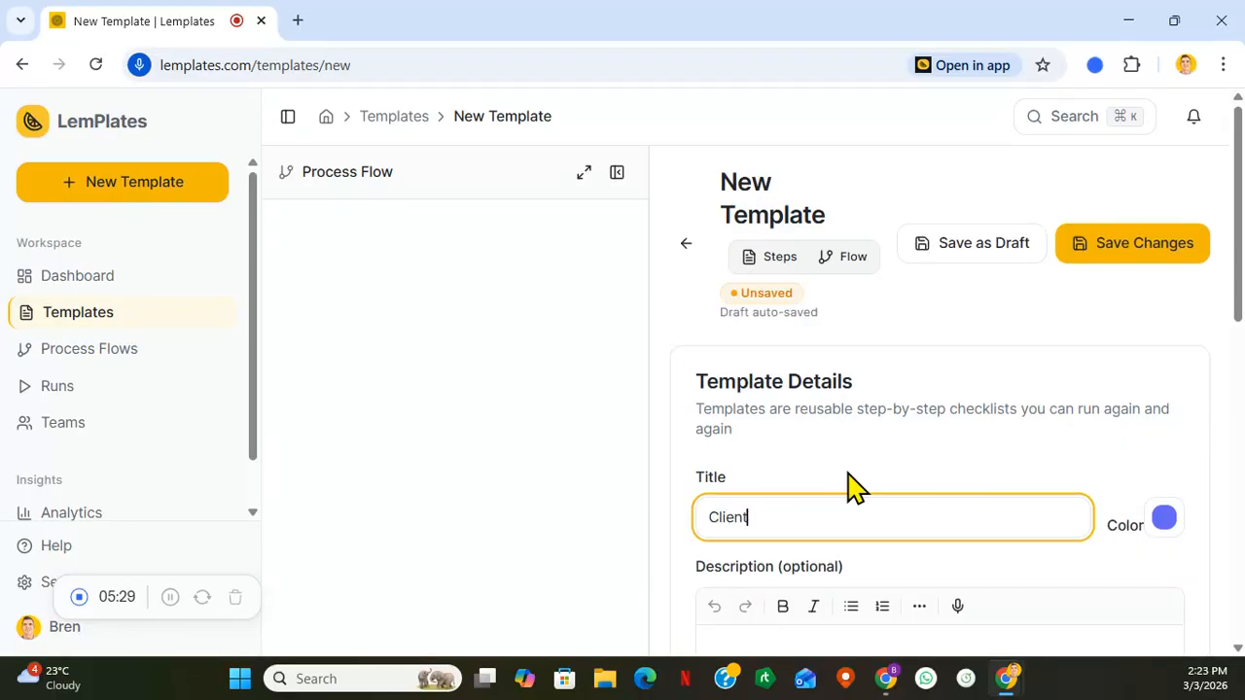
text( Onb)
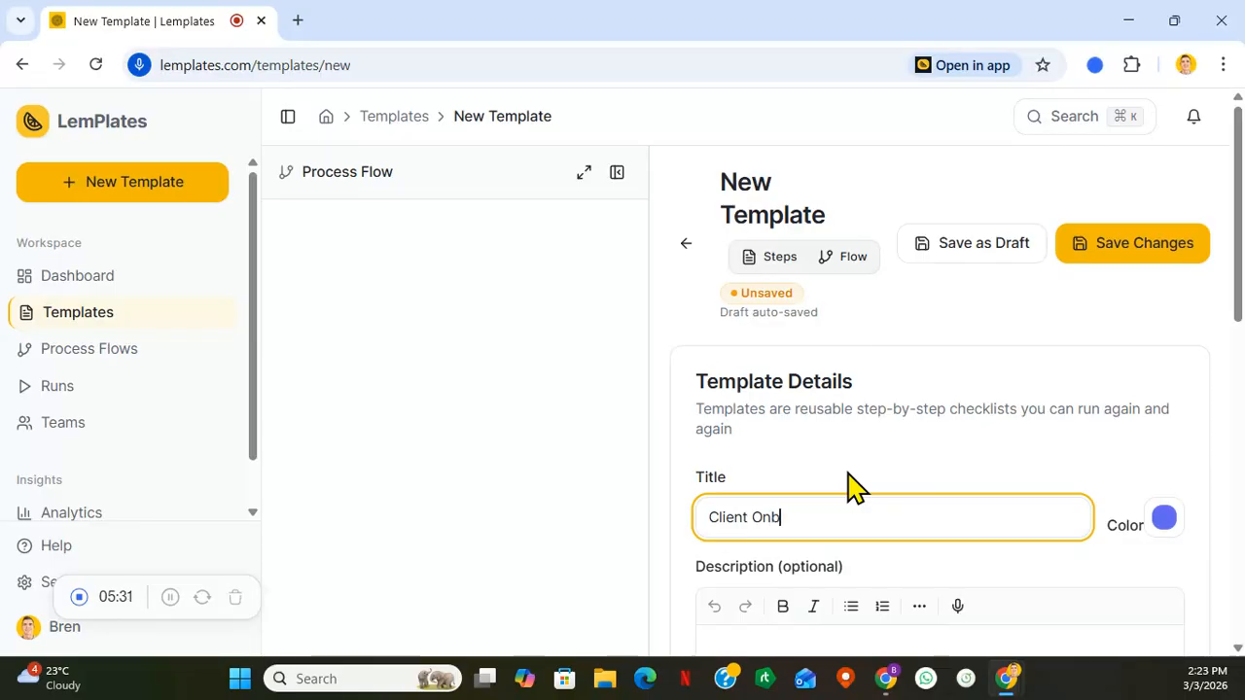
text(oarding)
- Add a first step to the template and title it "Welcome call"
scroll(888, 449, down, 3)
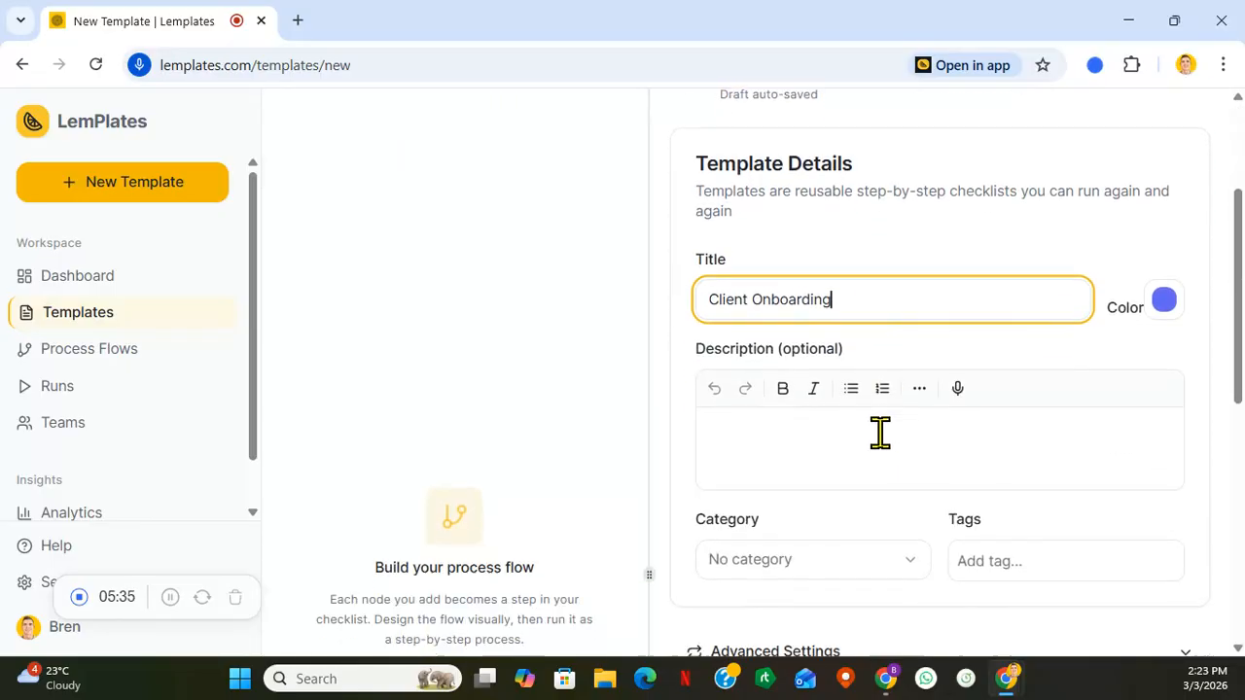
scroll(888, 449, down, 3)
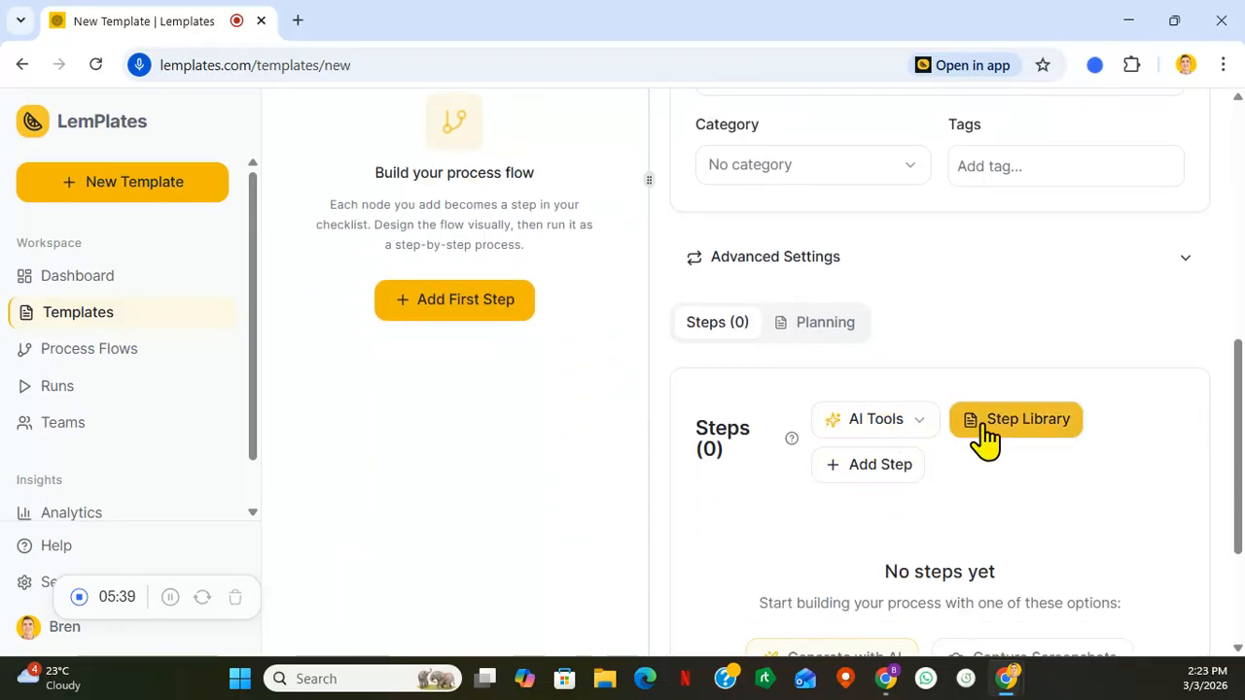
click(880, 466)
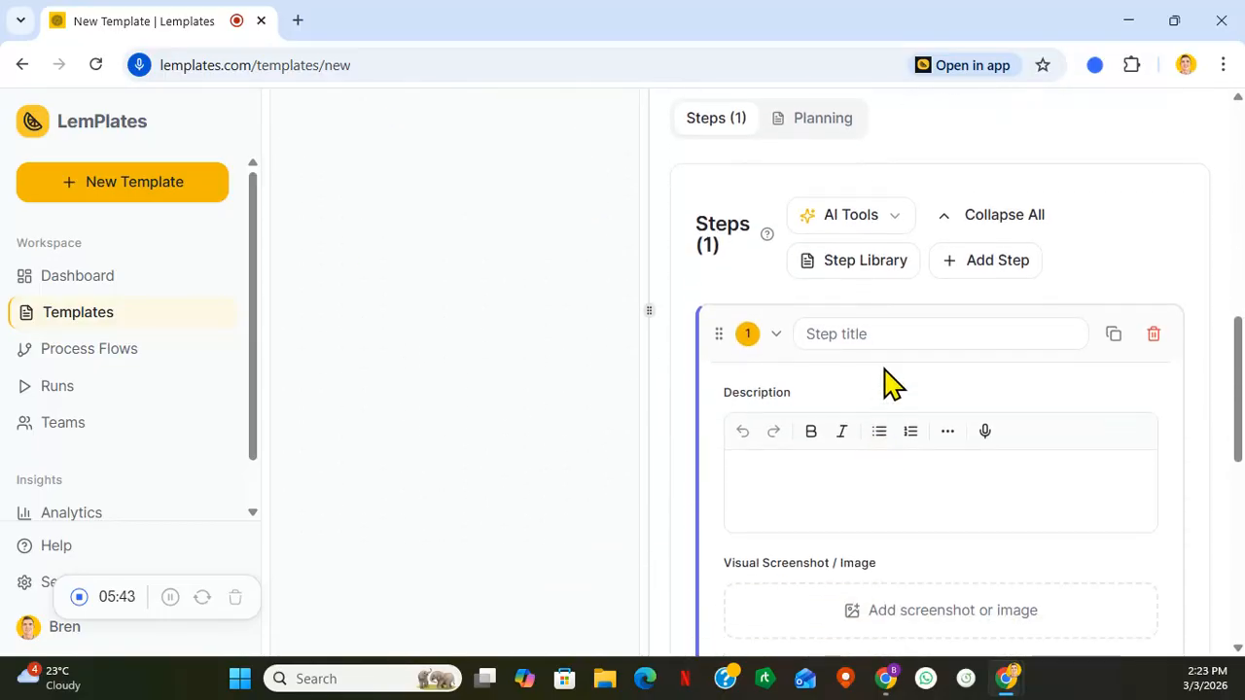
click(874, 332)
key(BackSpace)
key(BackSpace)
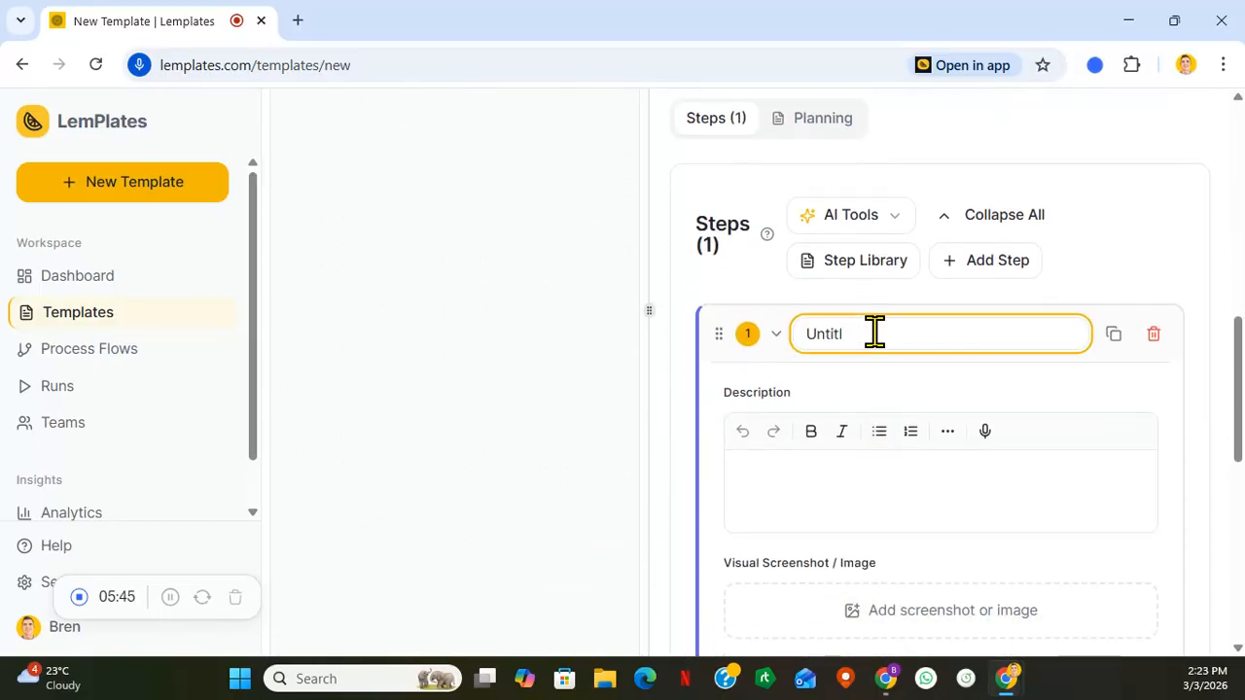
key(BackSpace)
key(BackSpace)
key(BackSpace)
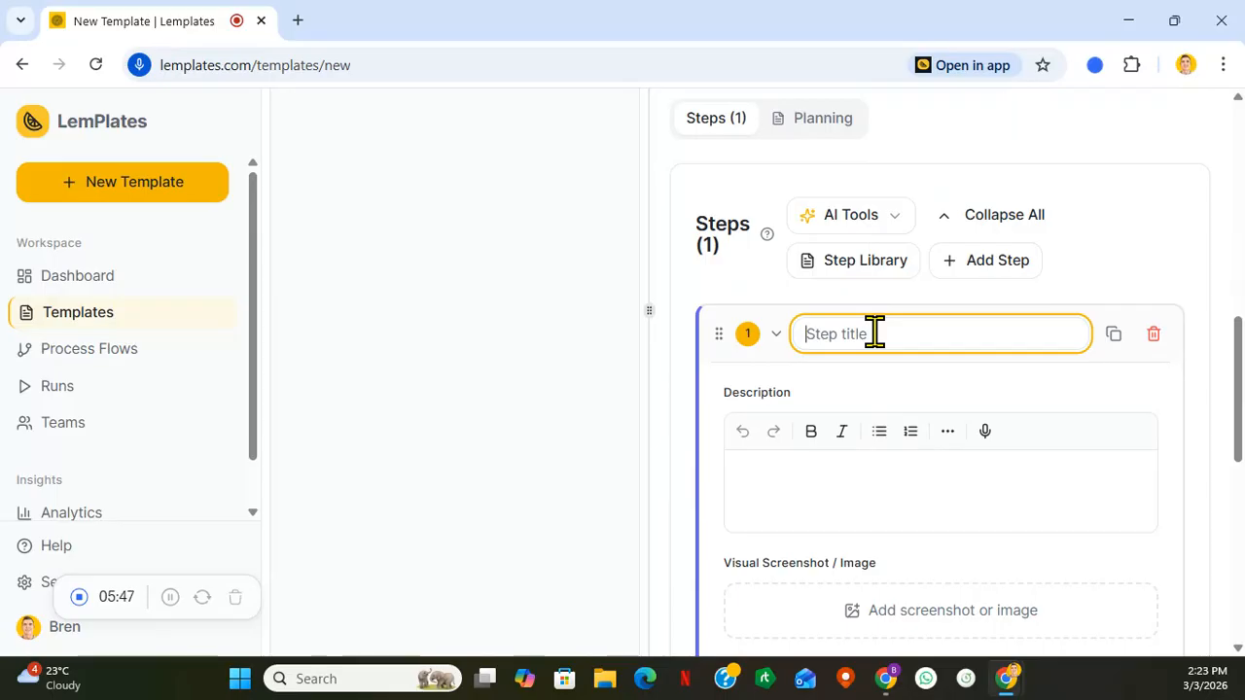
text(Welcome all)
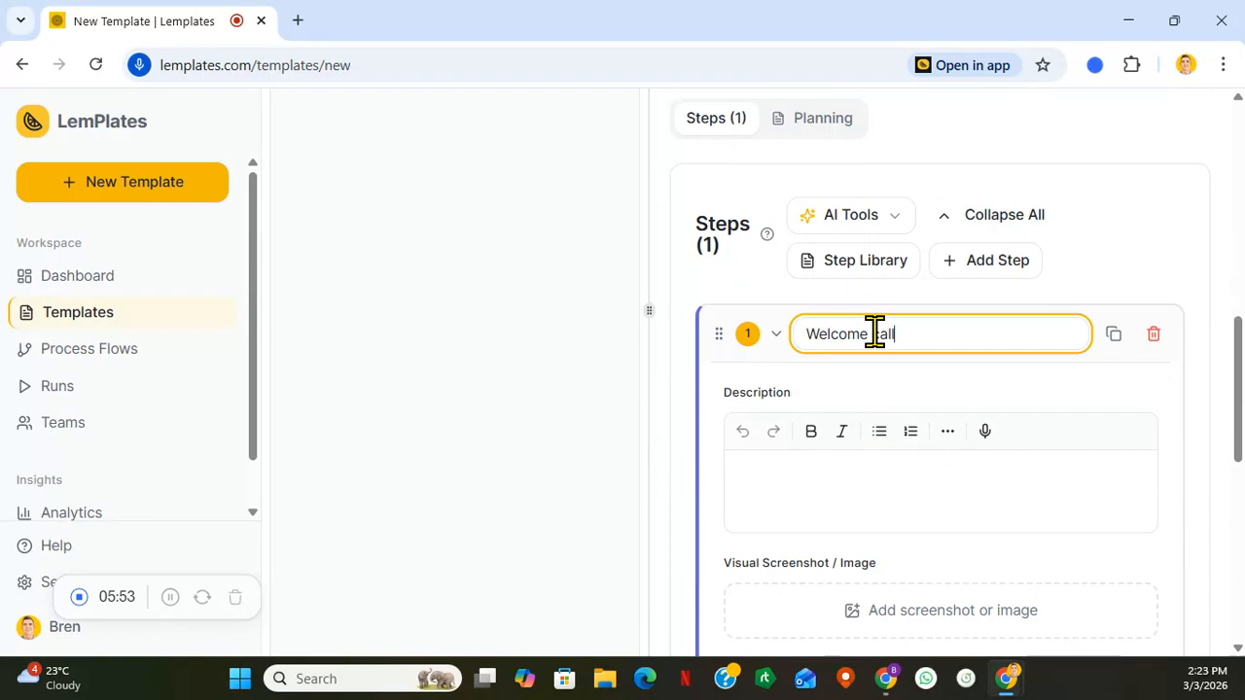
- Add a second step to the template and title it "Login Details"
click(992, 263)
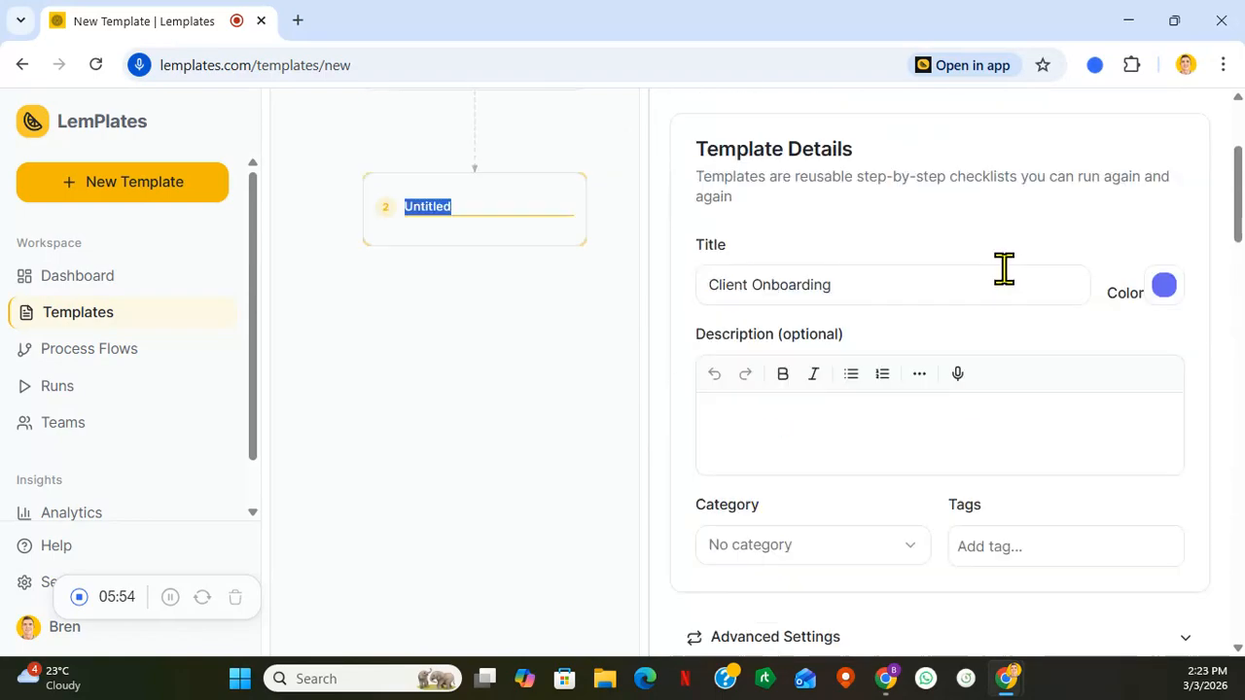
scroll(1004, 282, down, 10)
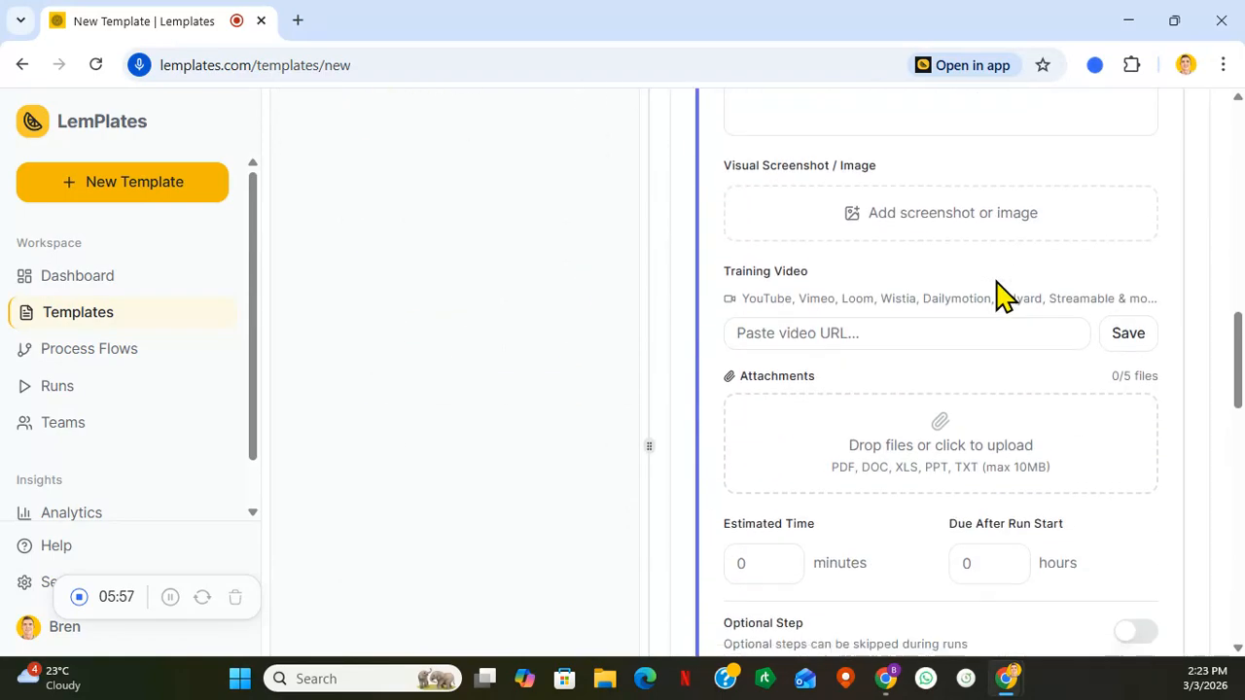
scroll(1002, 292, down, 6)
click(873, 194)
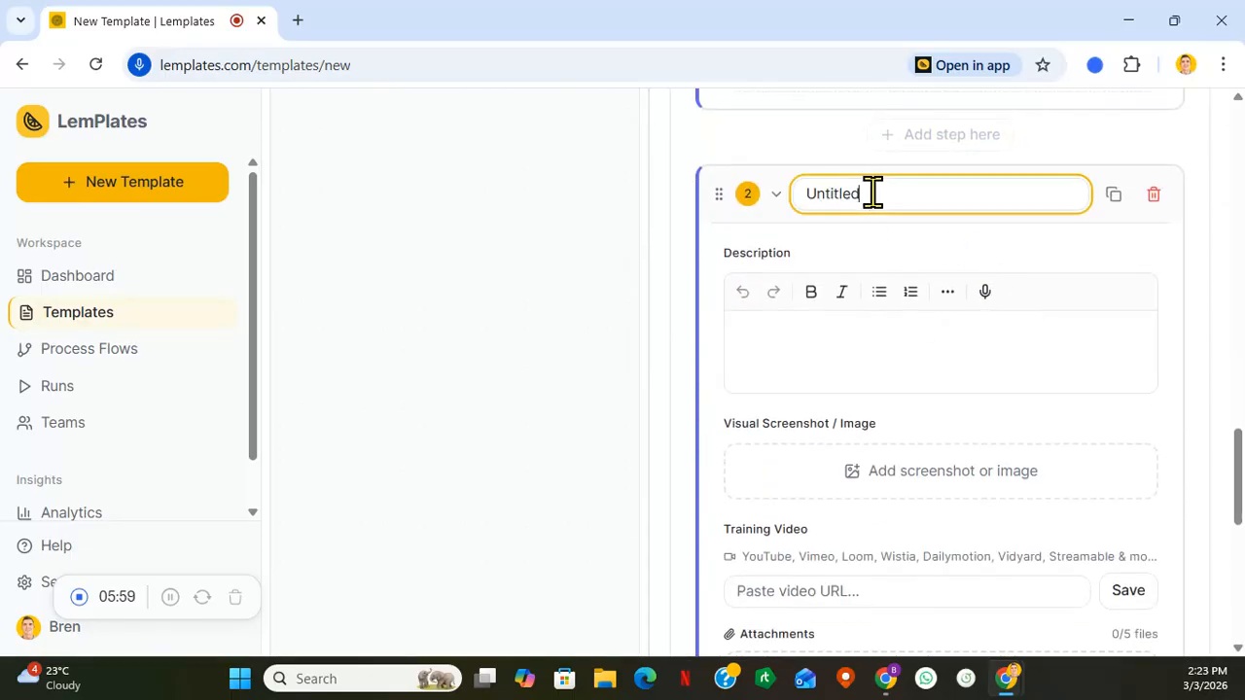
key(alt+Tab)
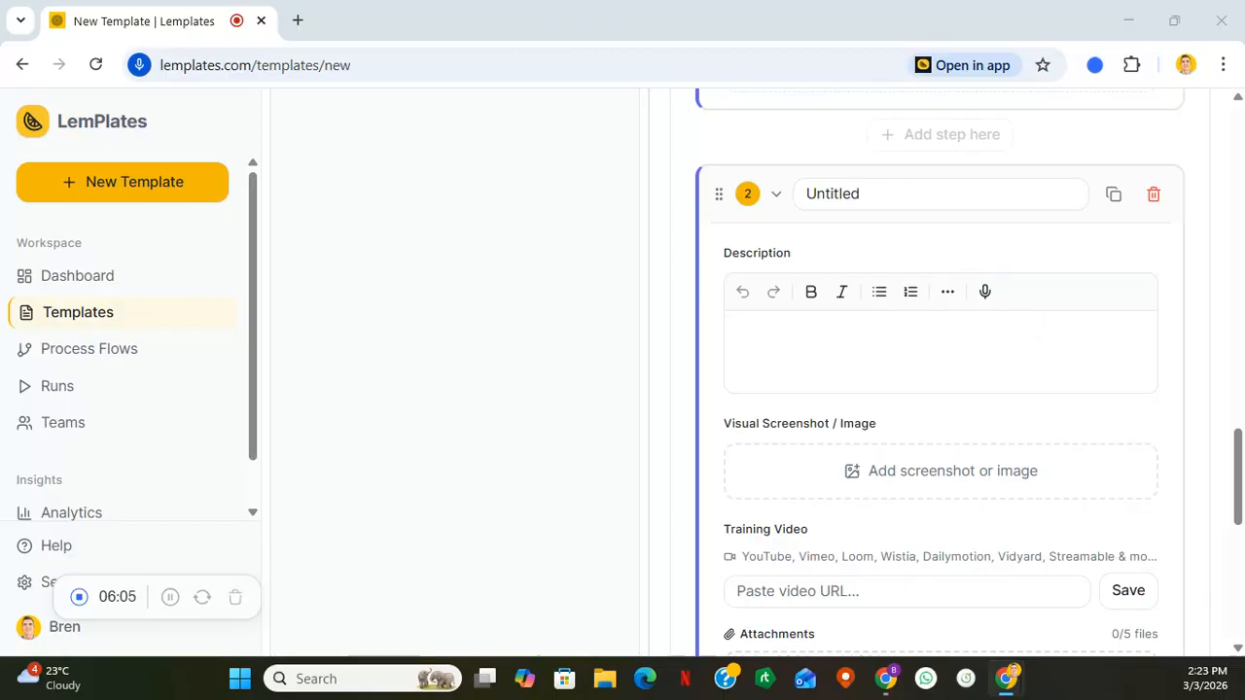
click(954, 197)
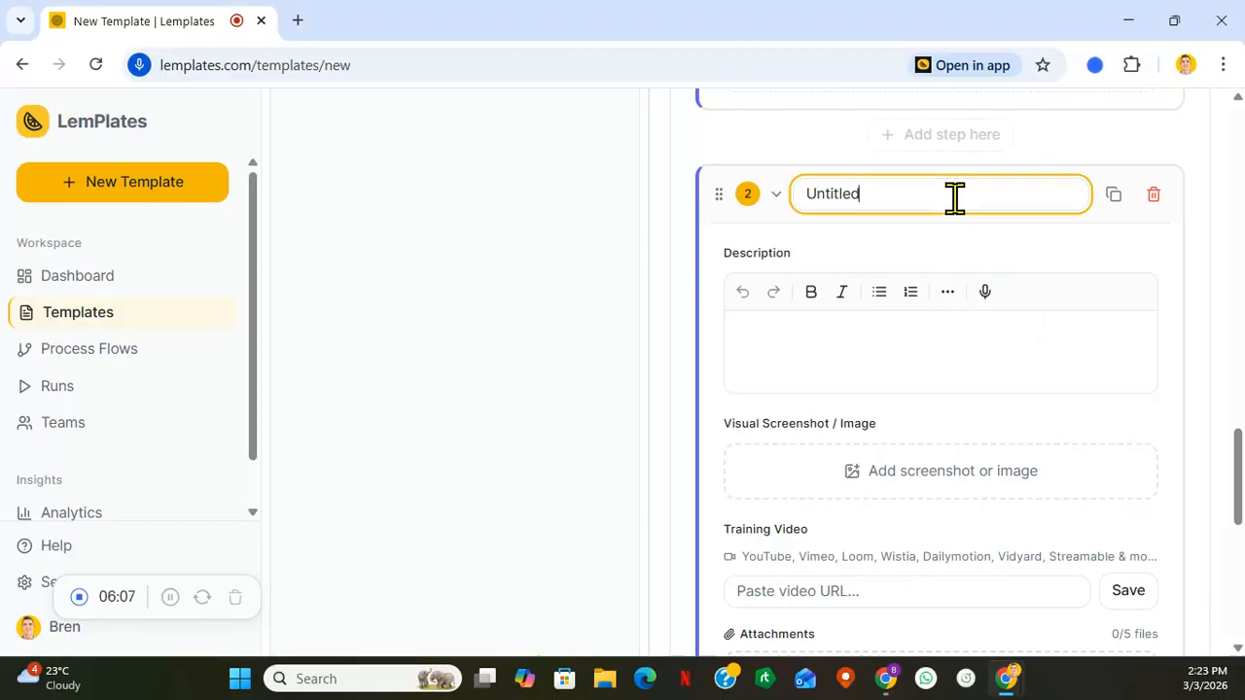
key(BackSpace)
key(BackSpace)
key(BackSpace)
key(BackSpace)
key(BackSpace)
key(BackSpace)
key(BackSpace)
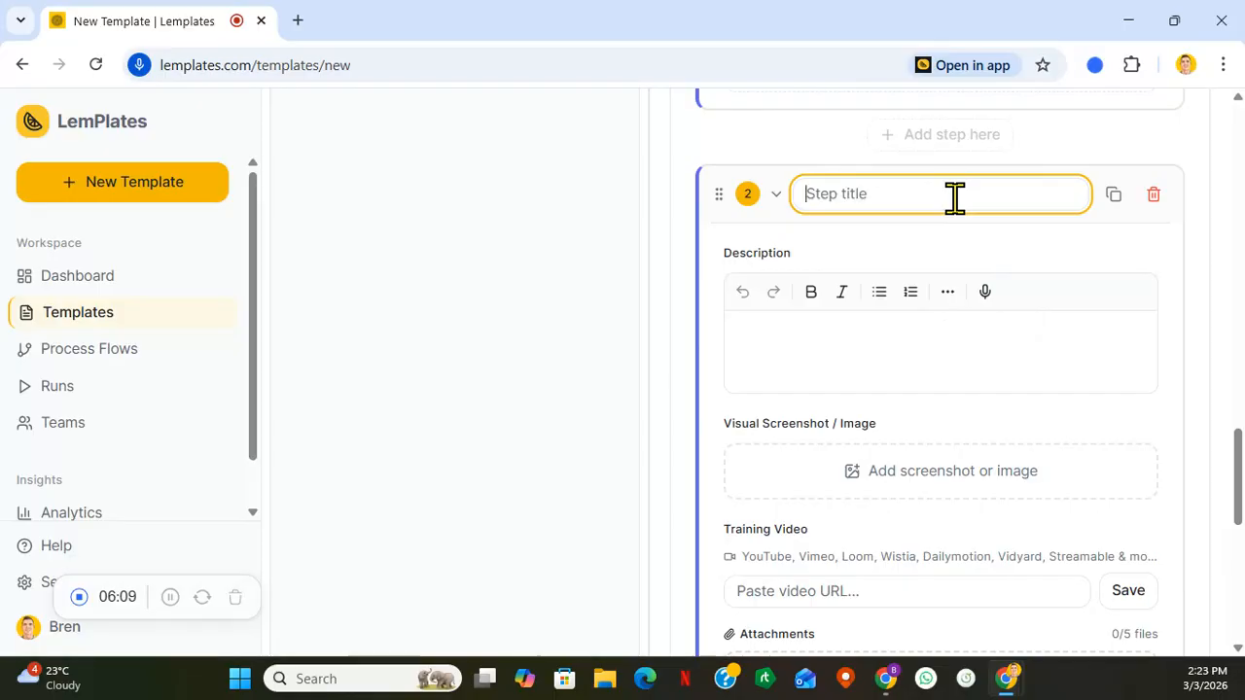
text(Login Deta)
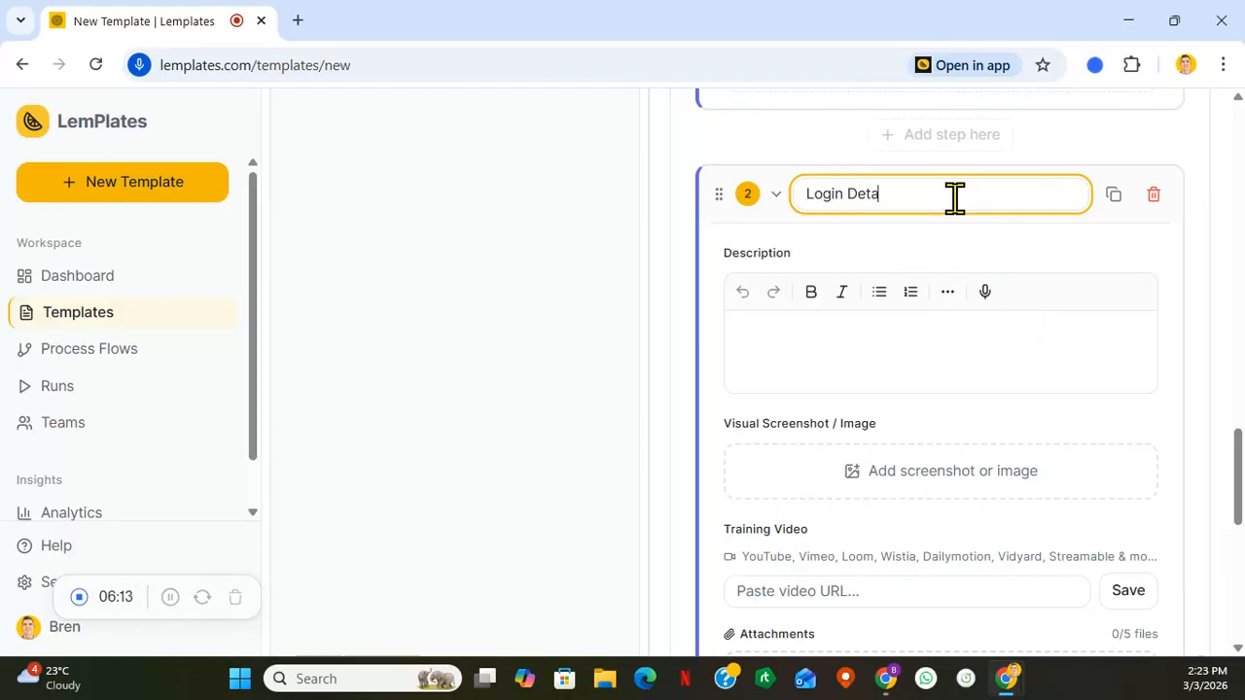
text(ils)
- Add a third step at the end of the template and title it "Reporting"
click(911, 337)
click(982, 438)
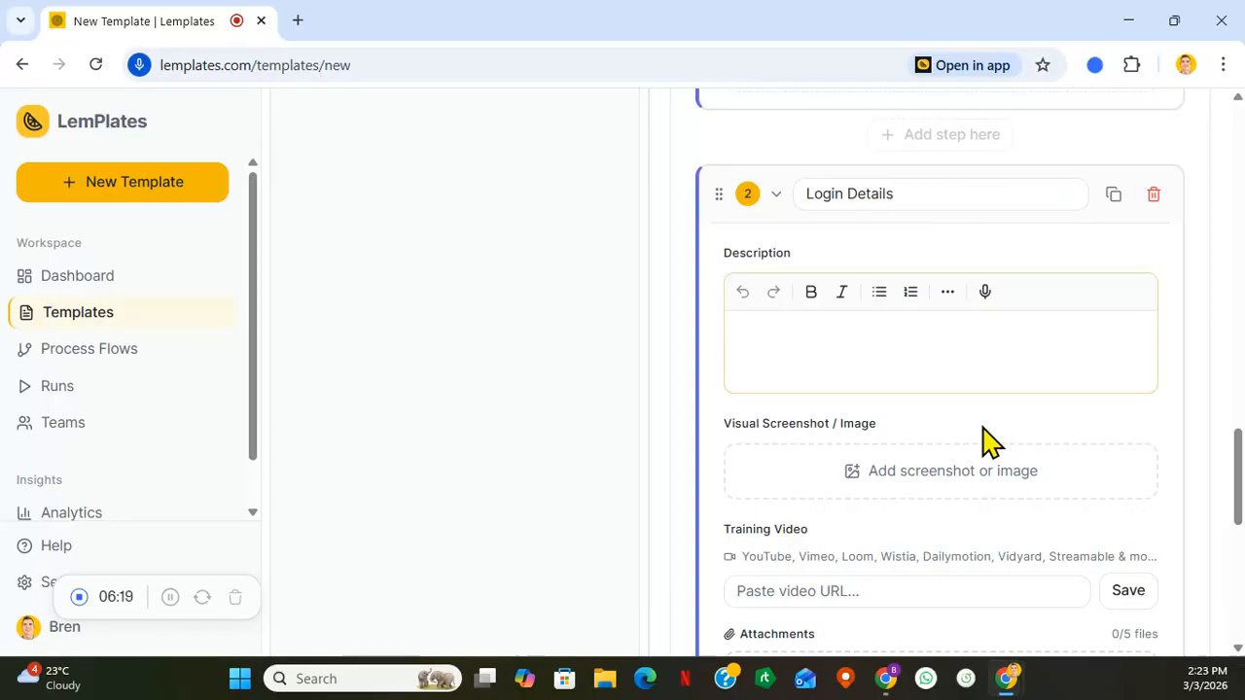
scroll(983, 438, down, 7)
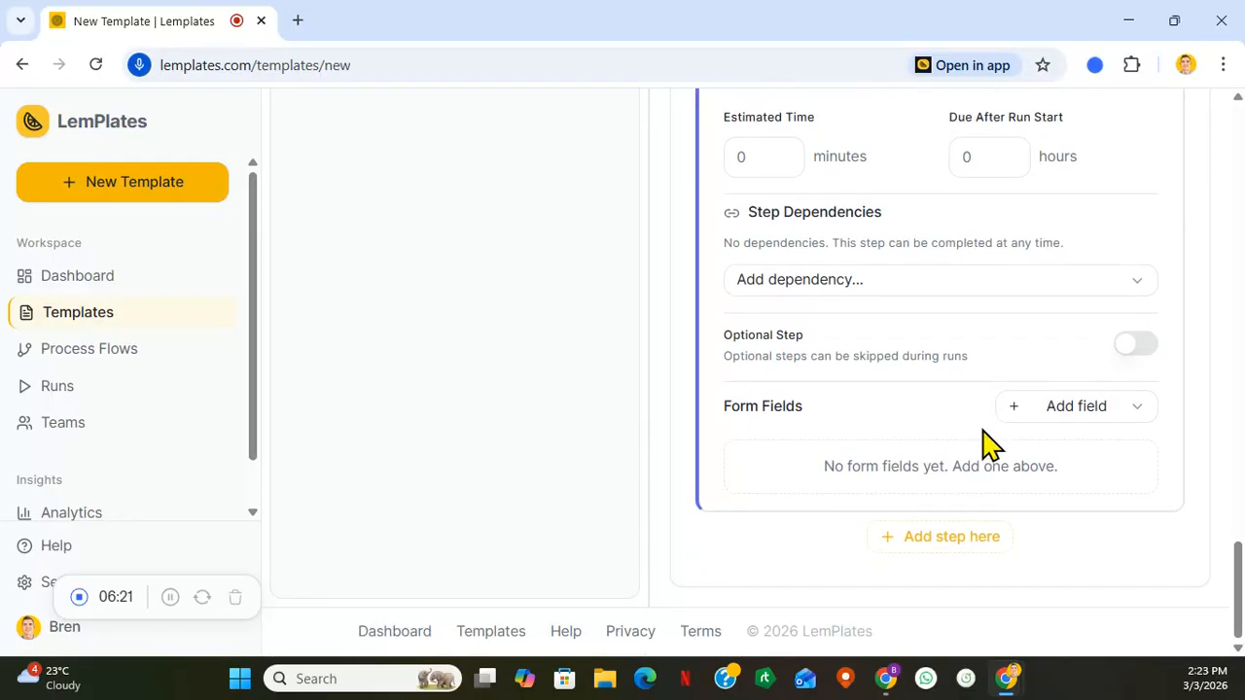
click(936, 541)
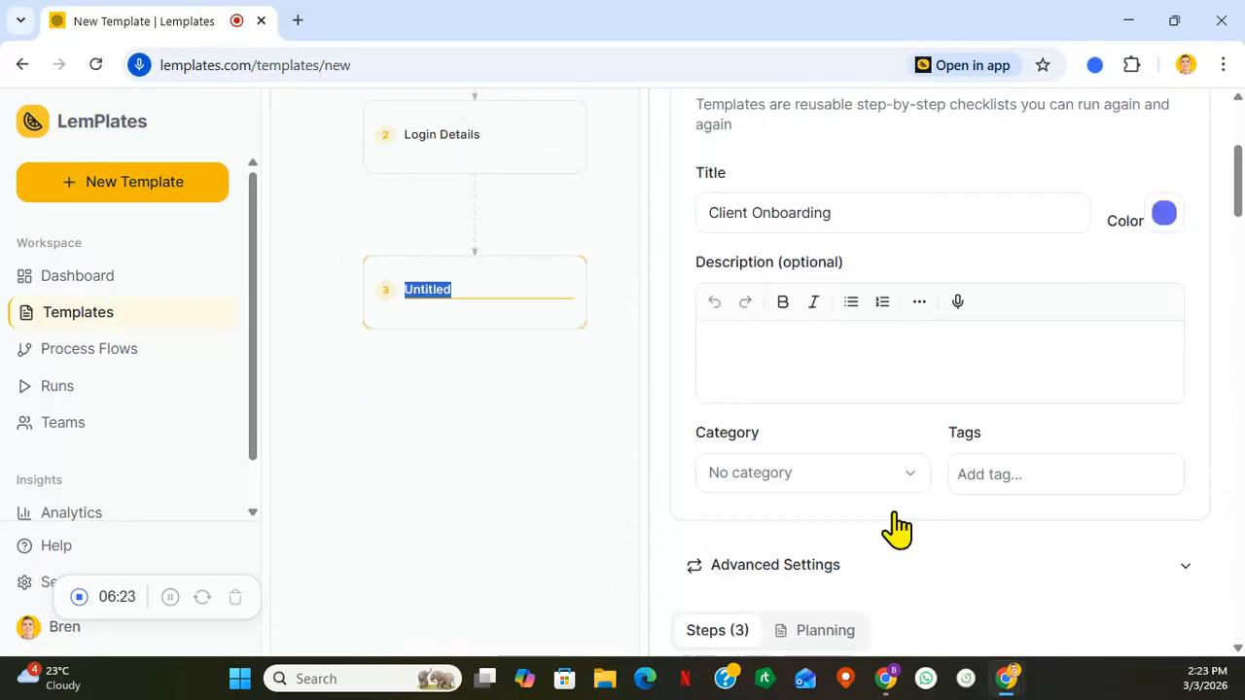
scroll(919, 501, down, 15)
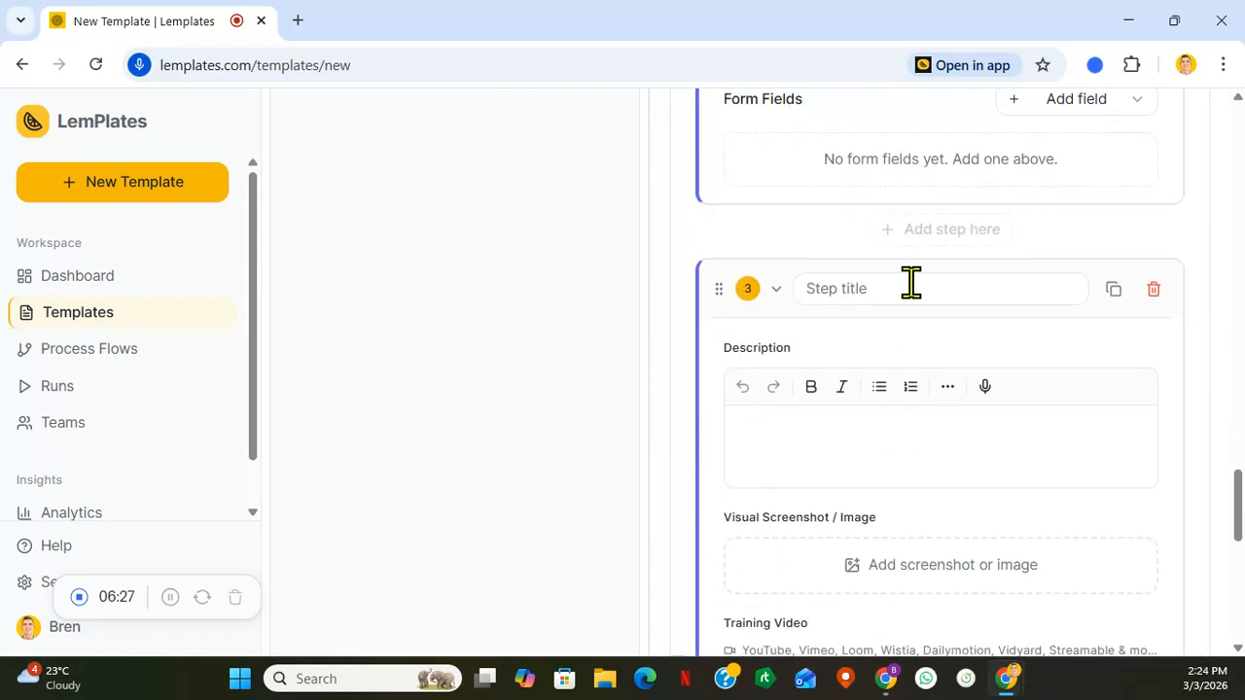
click(910, 284)
key(BackSpace)
key(BackSpace)
key(BackSpace)
key(BackSpace)
key(BackSpace)
key(BackSpace)
key(BackSpace)
key(BackSpace)
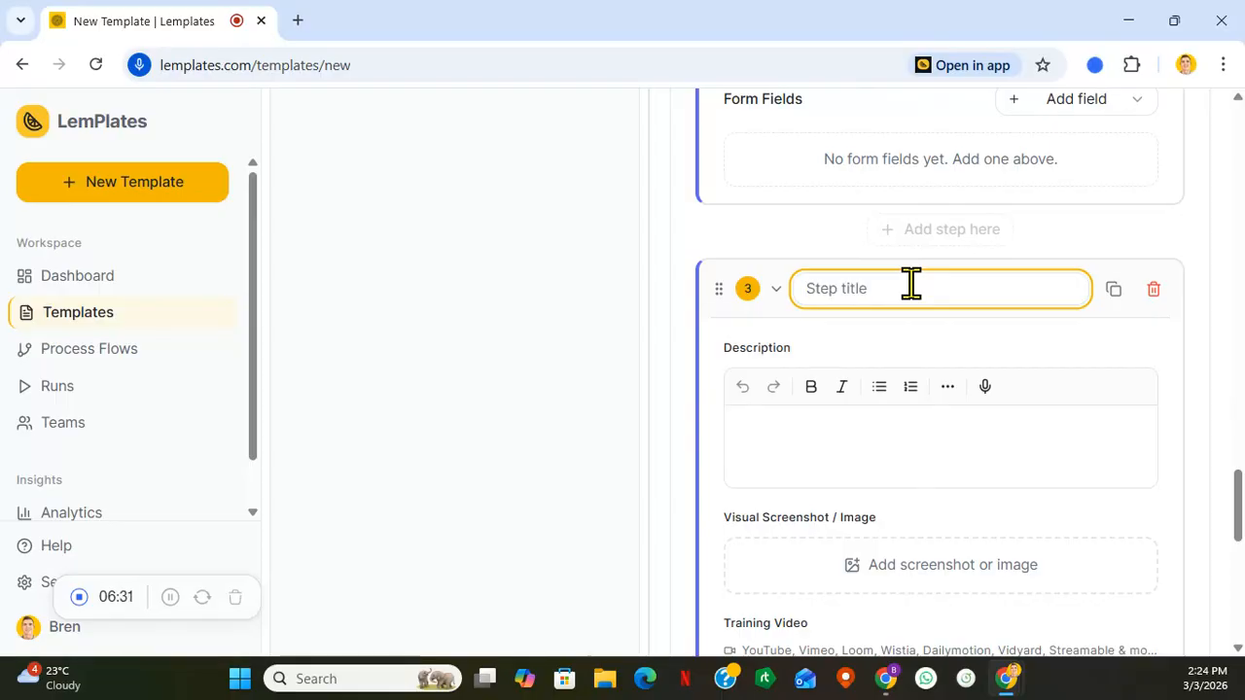
text(Reporting)
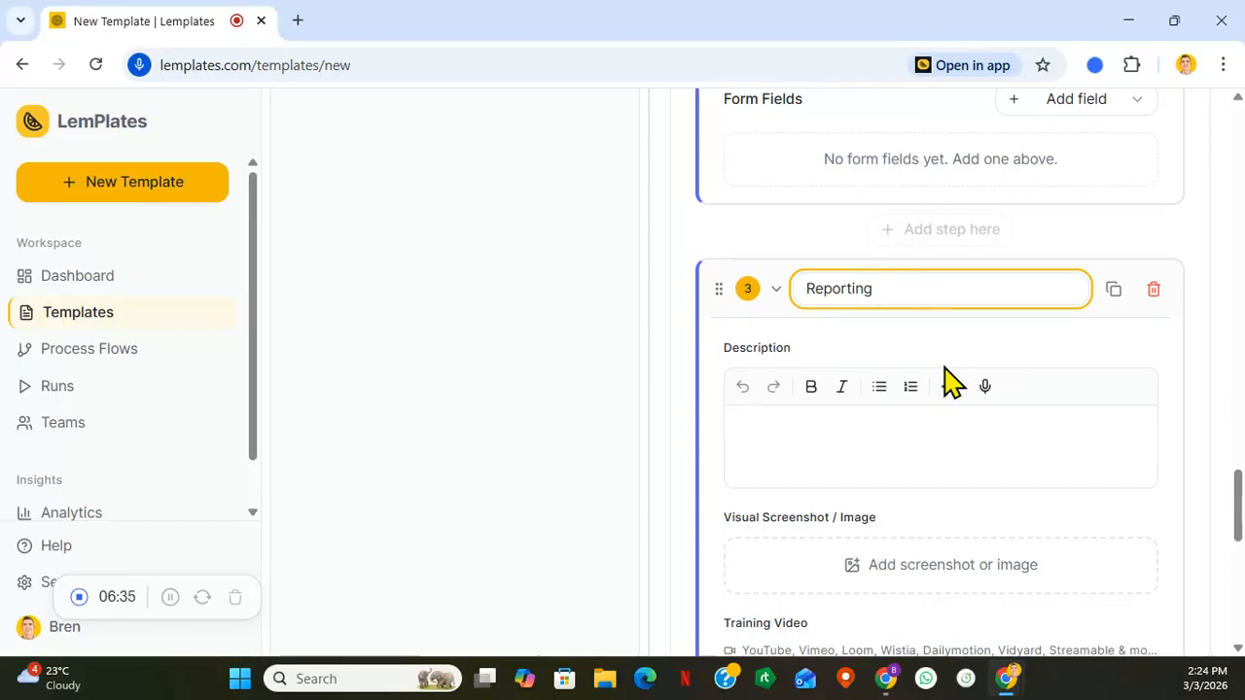
- Insert a new step between "Login Details" and "Reporting" and title it "Details"
scroll(959, 389, down, 4)
scroll(966, 397, up, 5)
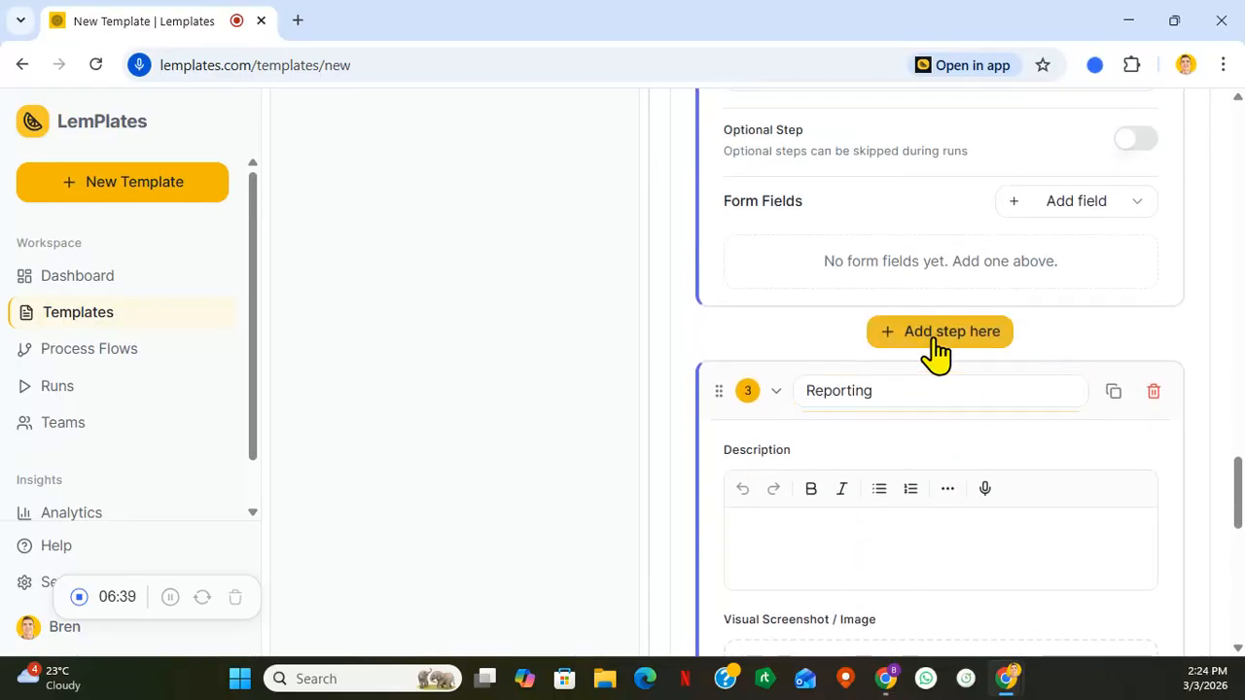
click(936, 351)
scroll(943, 360, down, 14)
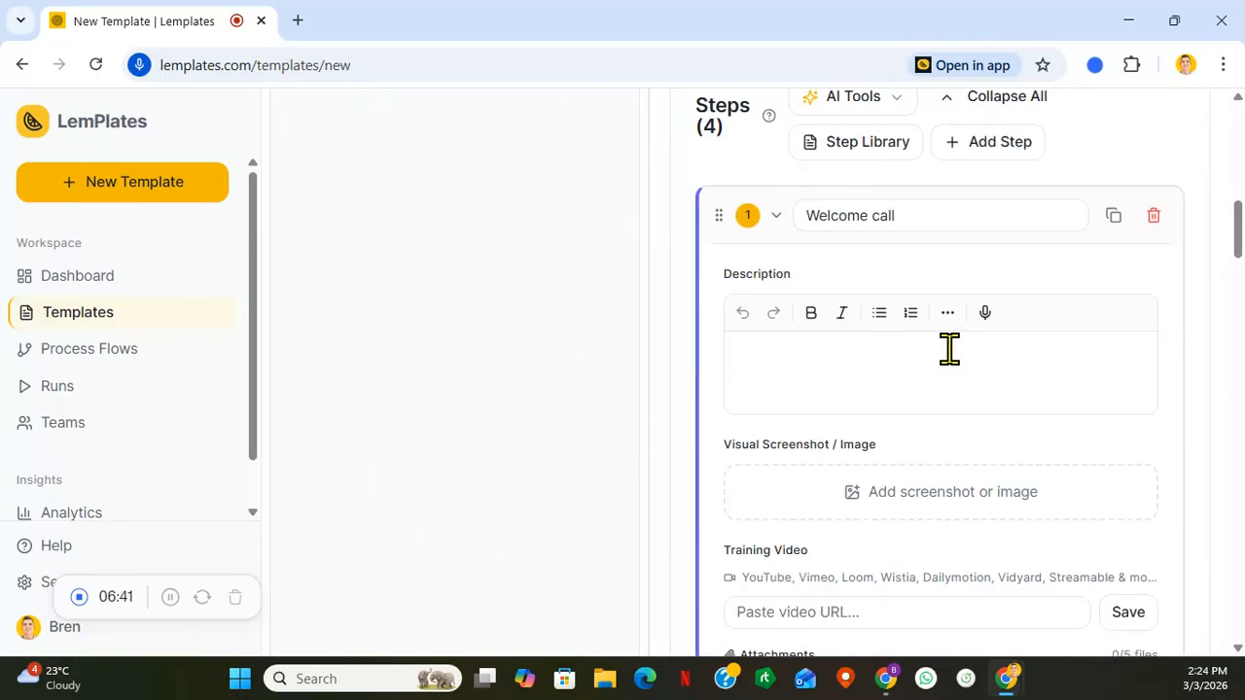
scroll(958, 368, down, 7)
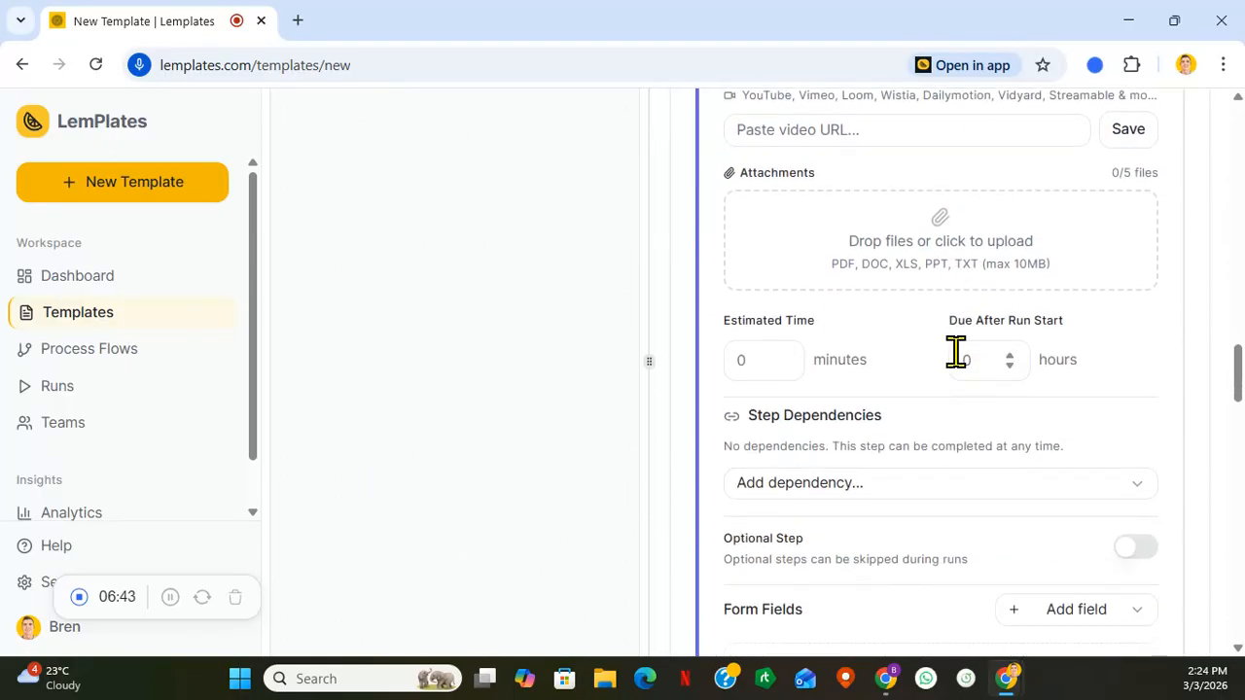
click(915, 290)
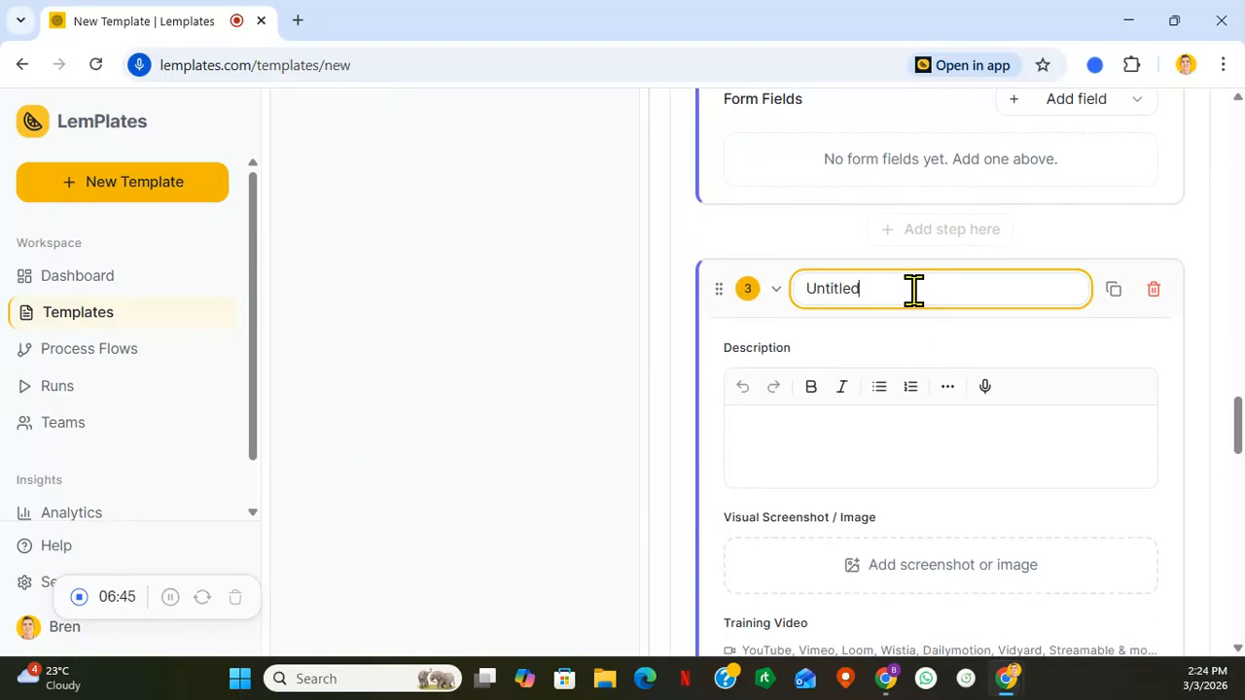
key(BackSpace)
key(BackSpace)
key(BackSpace)
key(BackSpace)
key(BackSpace)
key(BackSpace)
key(BackSpace)
text(De)
text(tails)
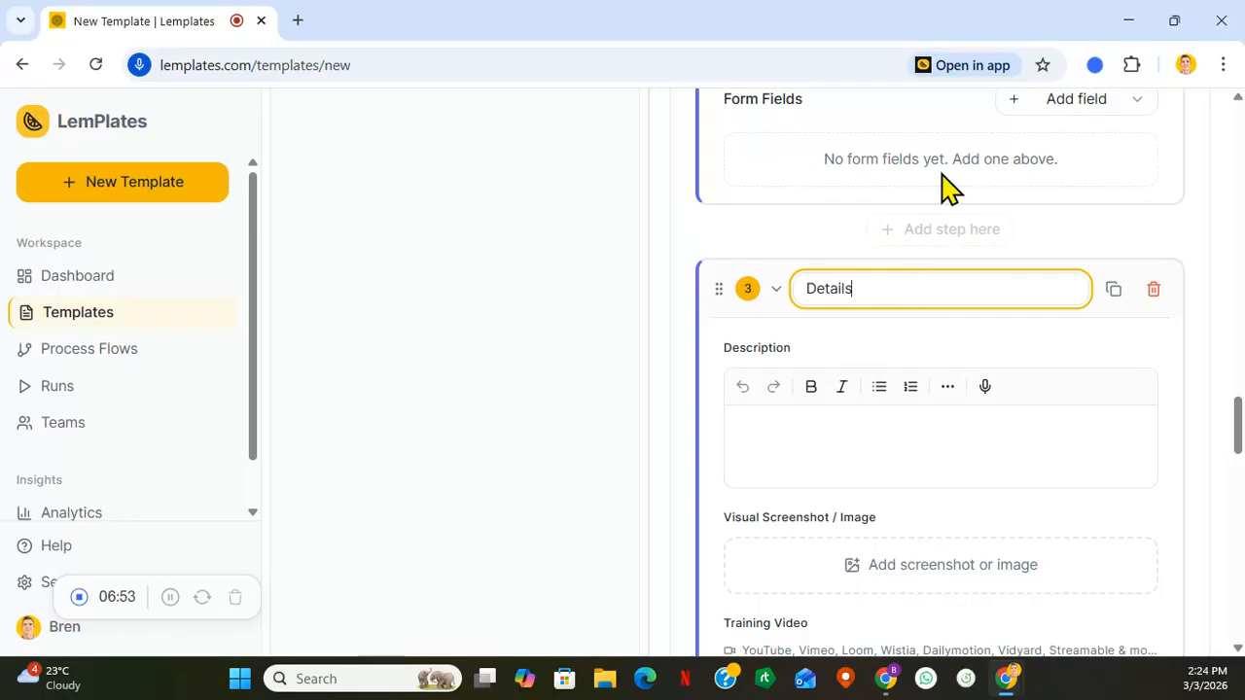
- Save the changes to the Client Onboarding template
click(779, 244)
scroll(773, 240, down, 3)
scroll(774, 240, down, 5)
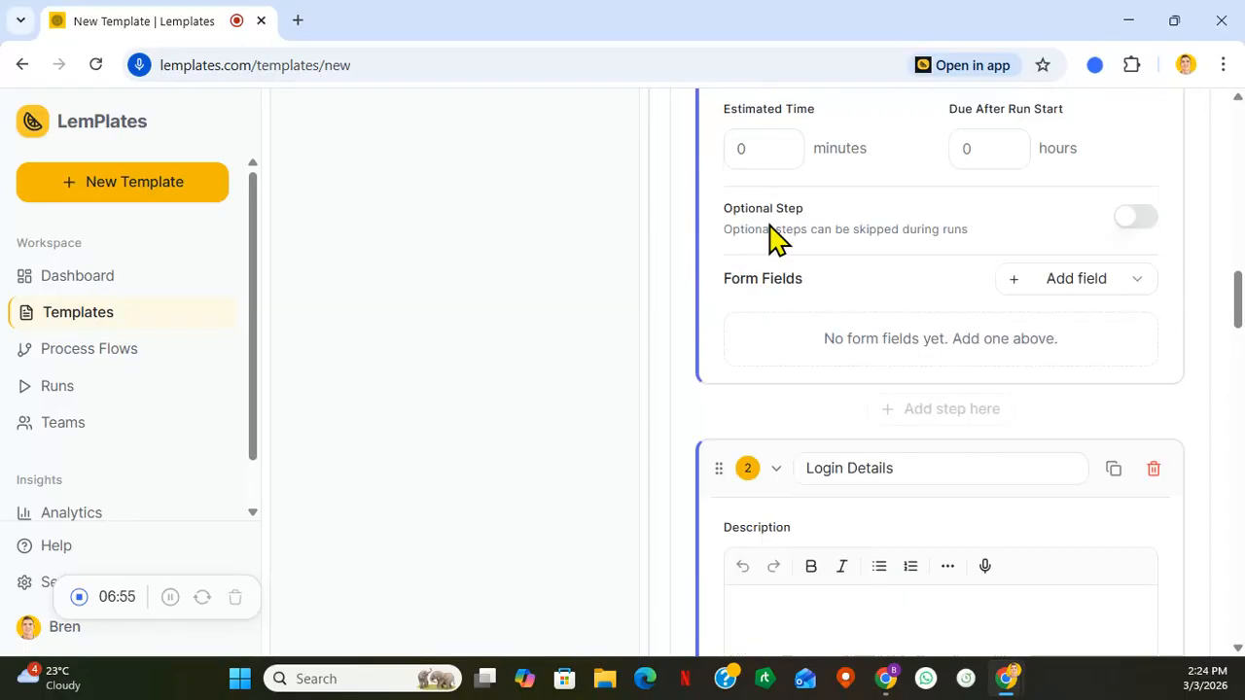
scroll(778, 236, up, 15)
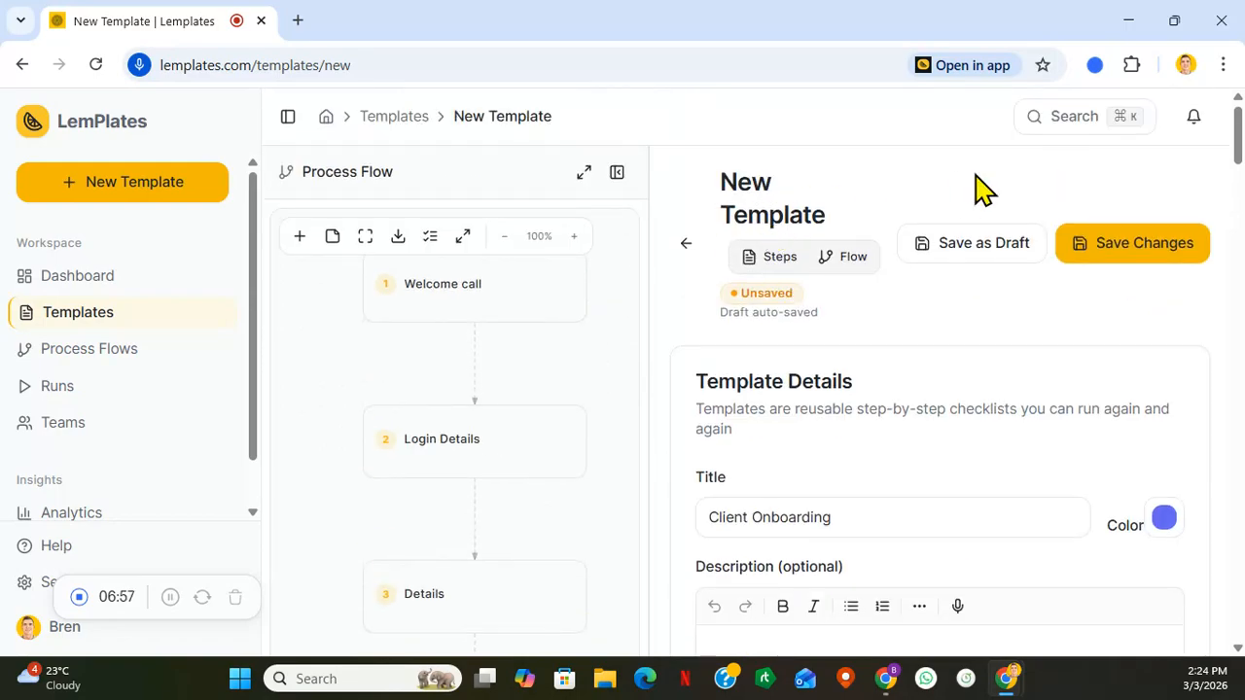
click(1144, 250)
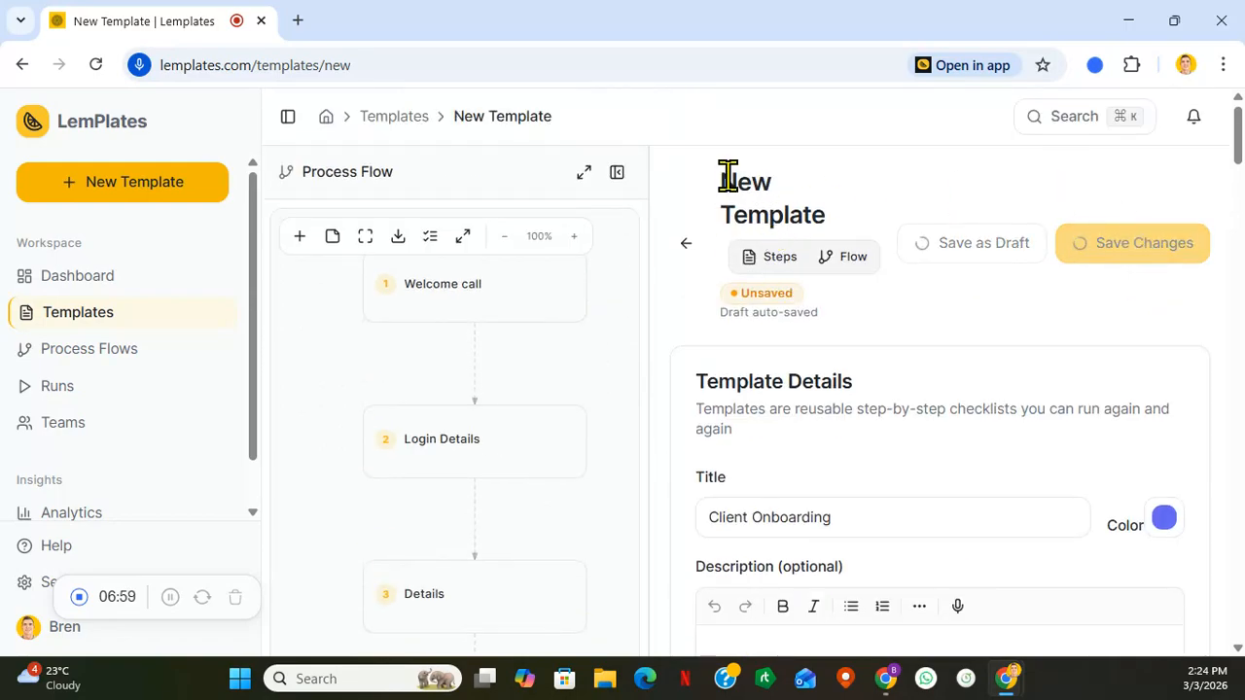